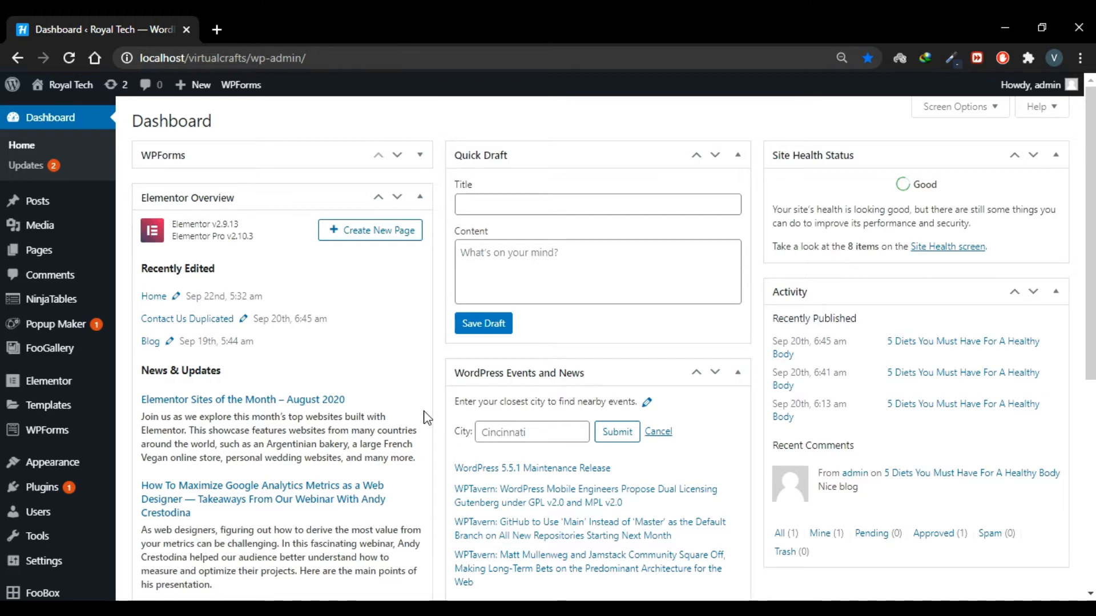
# Search the plugin directory for "updraft plus", and install and activate the UpdraftPlus WordPress Backup Plugin.
pyautogui.moveTo(88, 500)
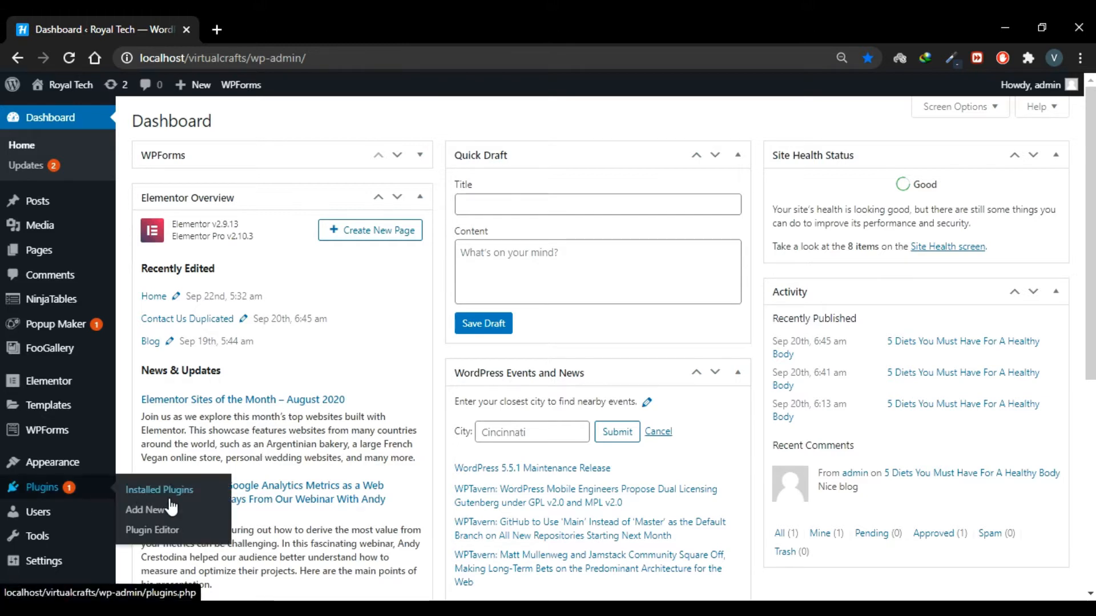
pyautogui.click(172, 520)
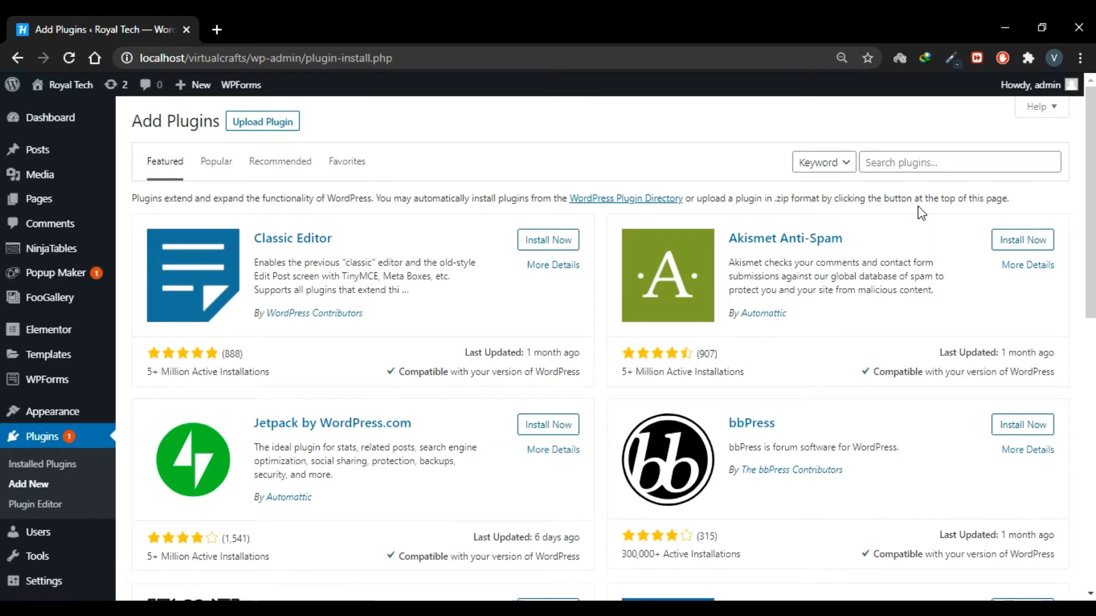
pyautogui.click(929, 168)
pyautogui.write('up')
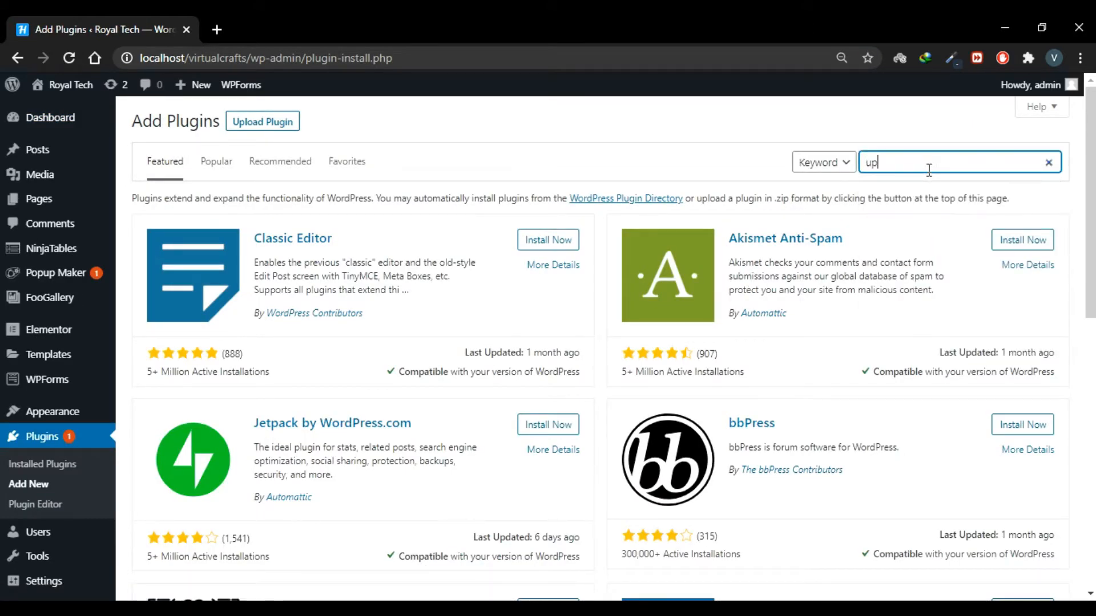
pyautogui.write('draft plus')
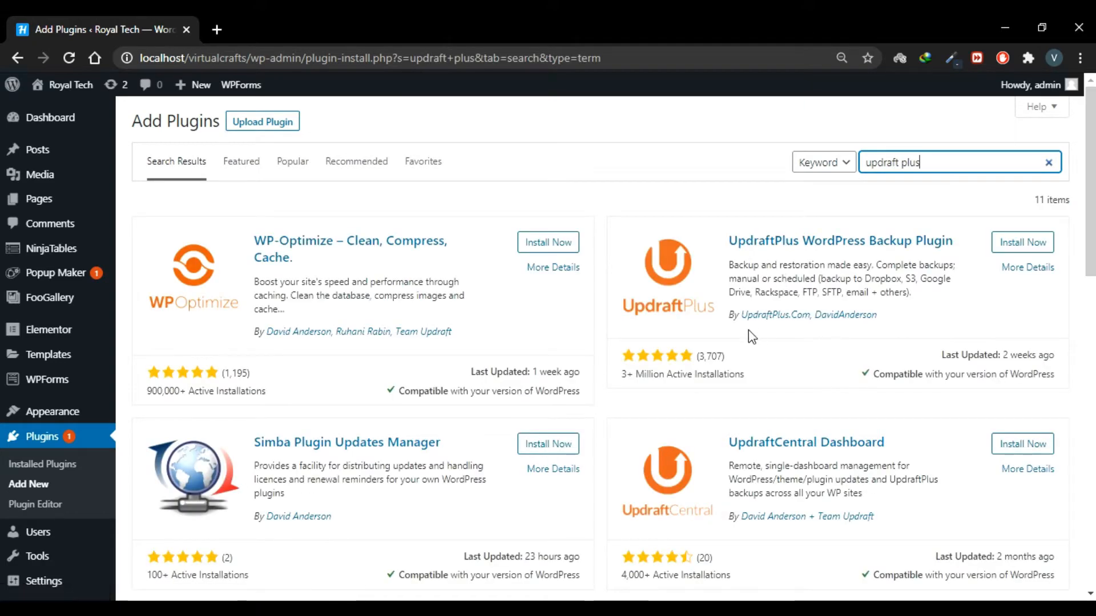
pyautogui.click(1022, 243)
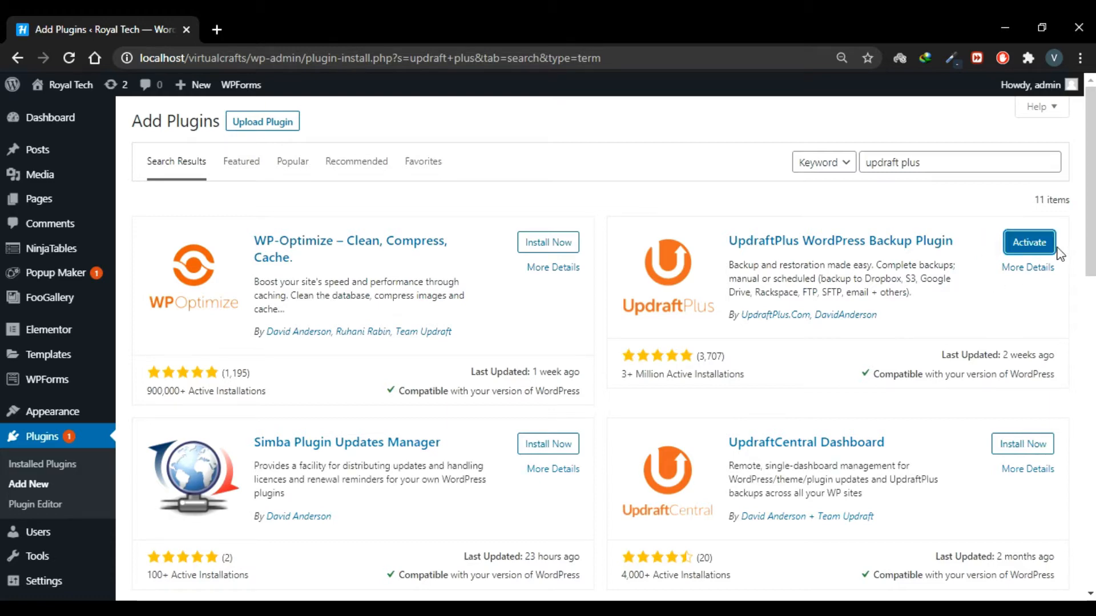
pyautogui.click(1028, 252)
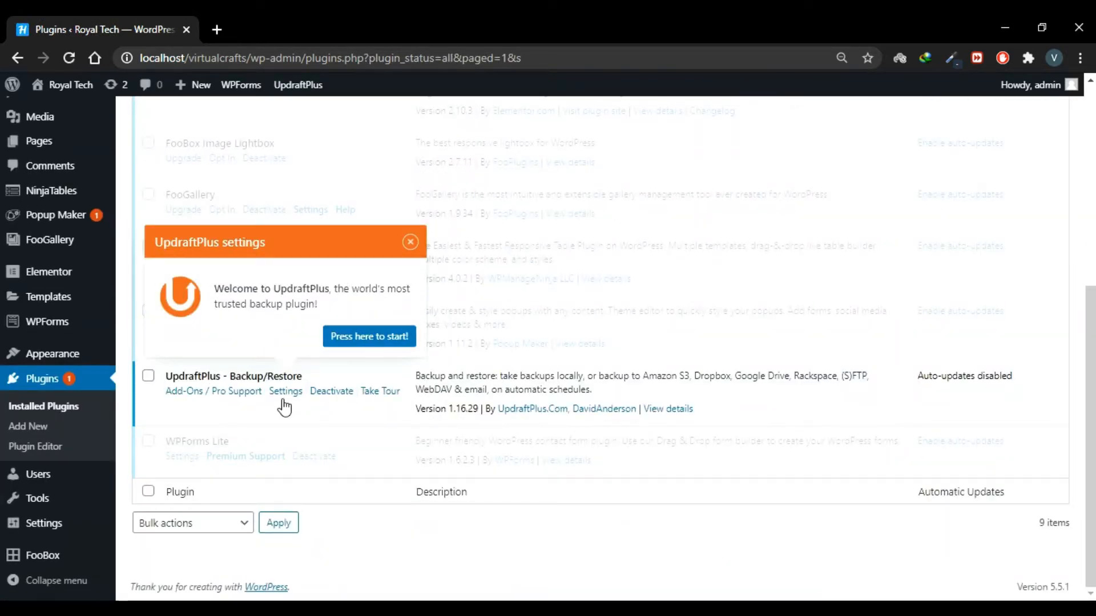
# Start UpdraftPlus from its welcome message, end the introductory tour and open the plugin's backup settings.
pyautogui.click(374, 348)
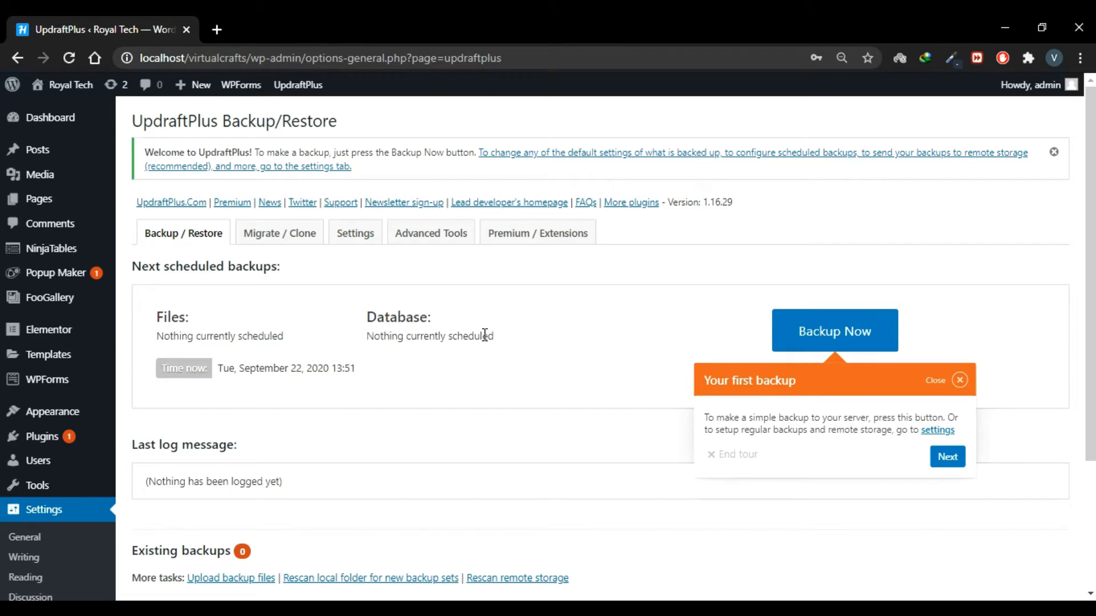
pyautogui.click(742, 455)
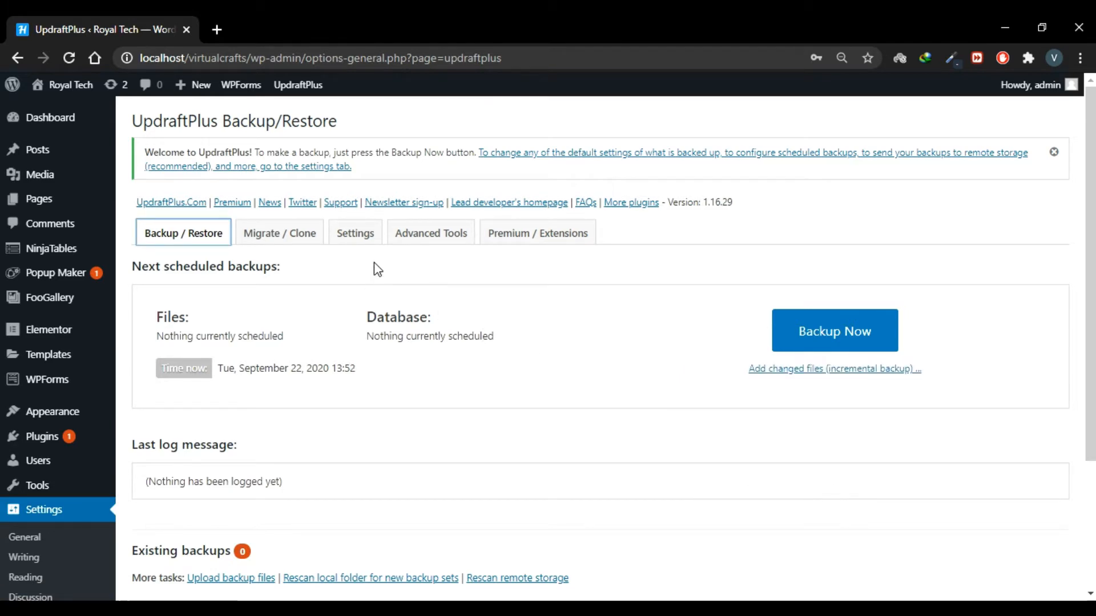
pyautogui.click(357, 247)
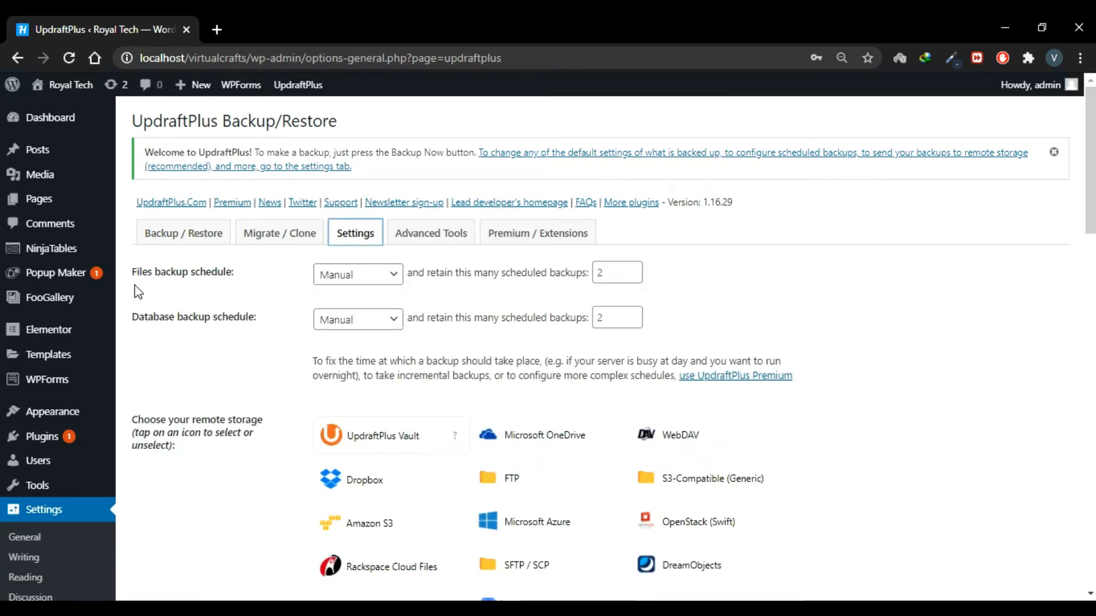
# Set both the files backup schedule and the database backup schedule to Weekly.
pyautogui.moveTo(132, 273); pyautogui.dragTo(260, 282)
pyautogui.click(261, 283)
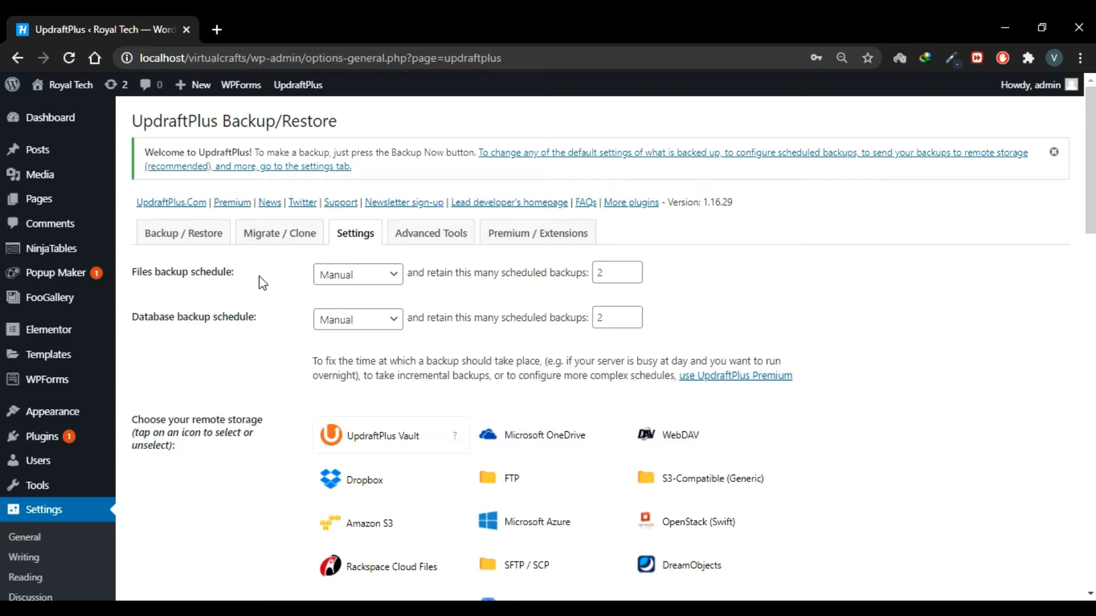
pyautogui.click(382, 275)
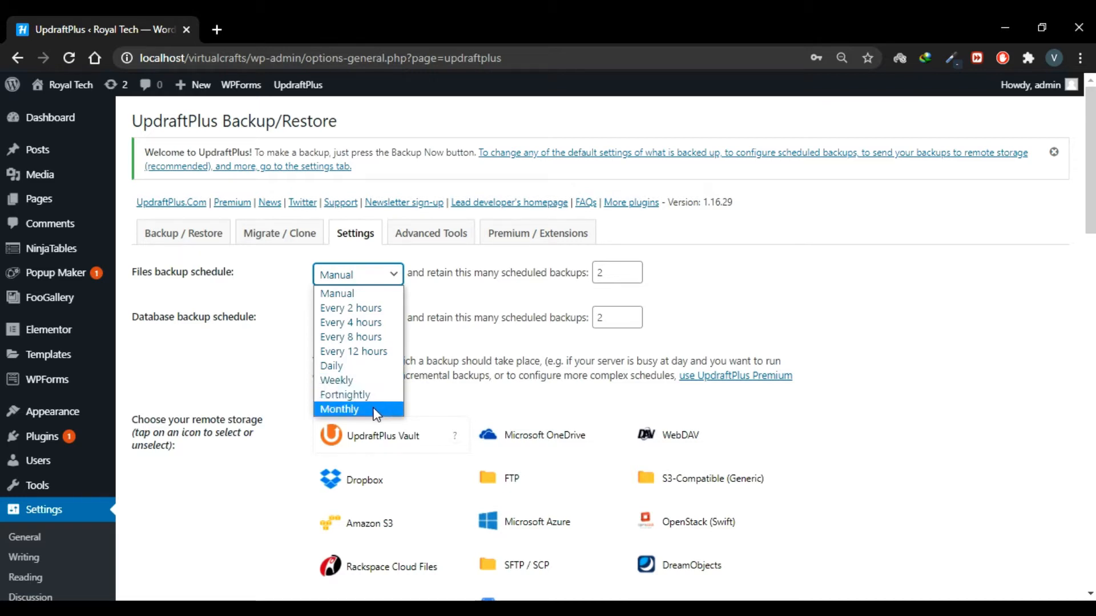
pyautogui.click(387, 385)
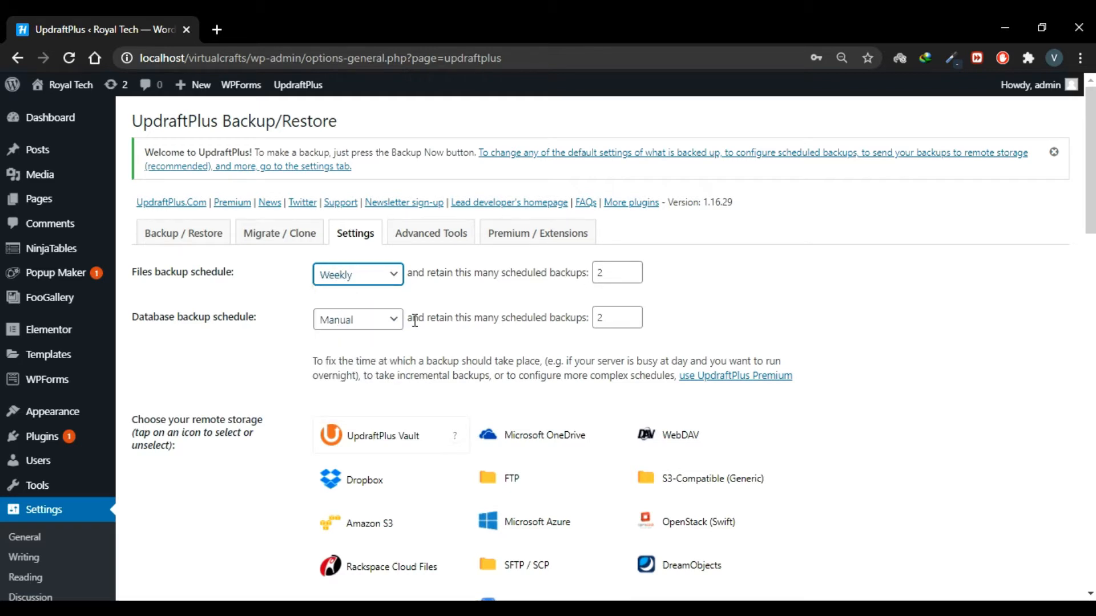
pyautogui.click(384, 321)
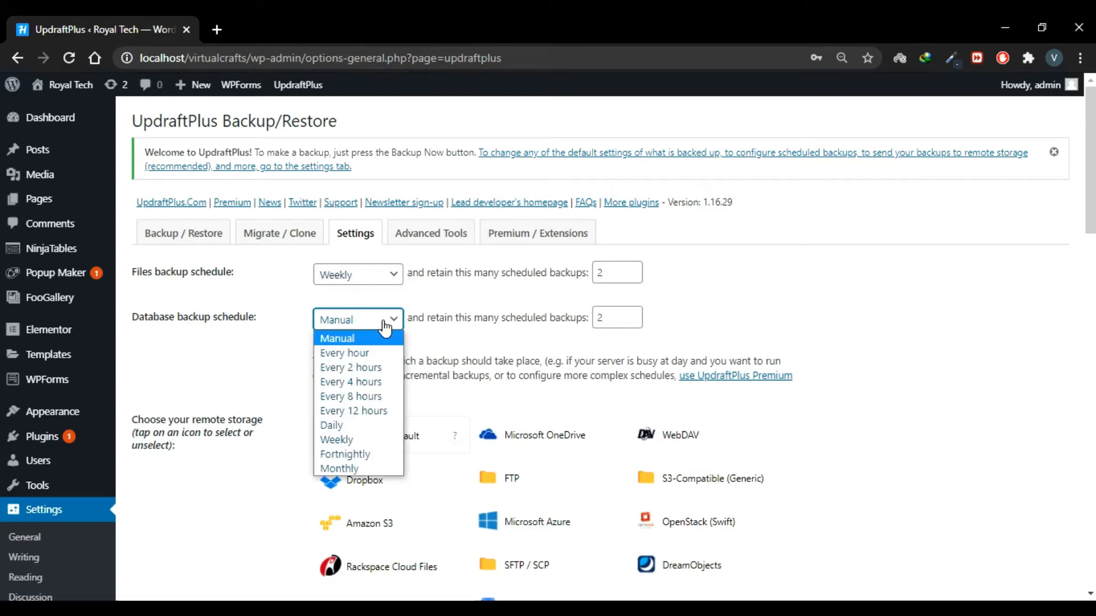
pyautogui.click(376, 440)
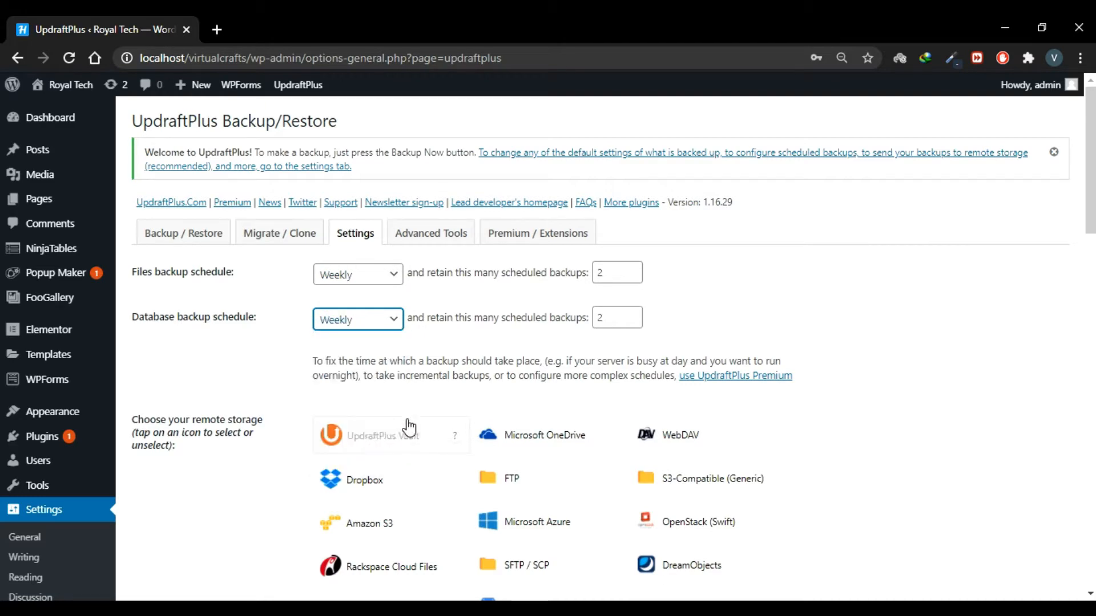
# Choose Google Drive as the remote storage for the backups.
pyautogui.scroll(-3, 440, 403)
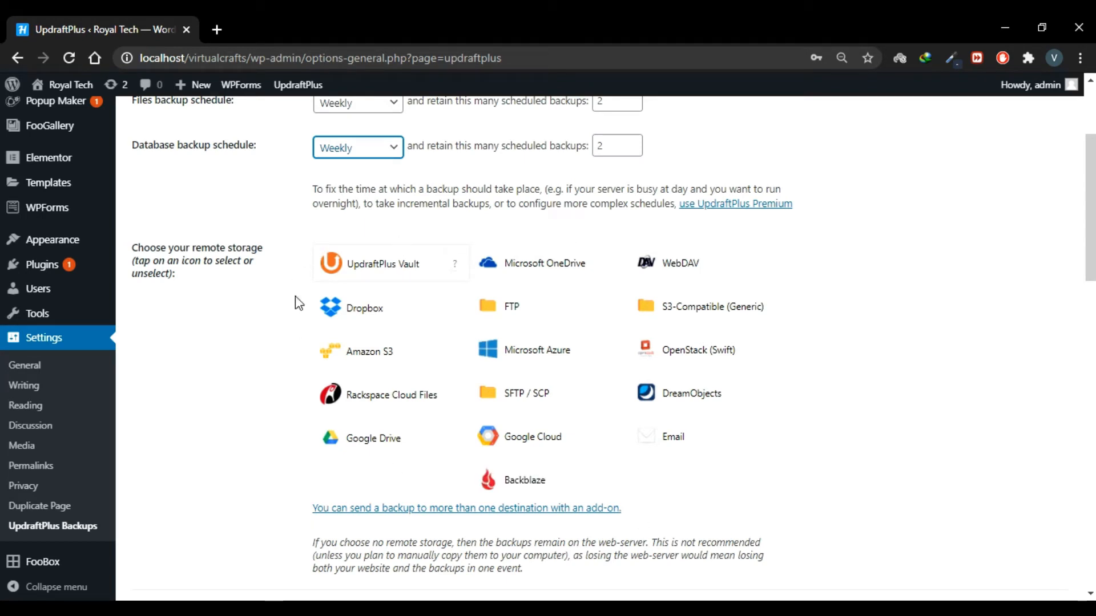
pyautogui.scroll(1, 280, 378)
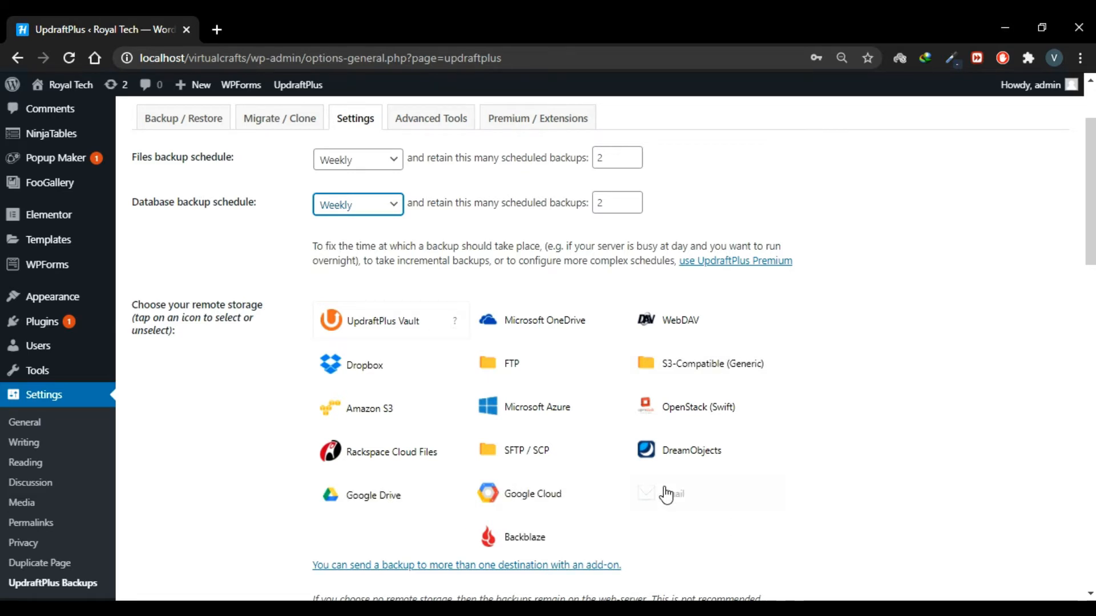
pyautogui.scroll(-1, 812, 441)
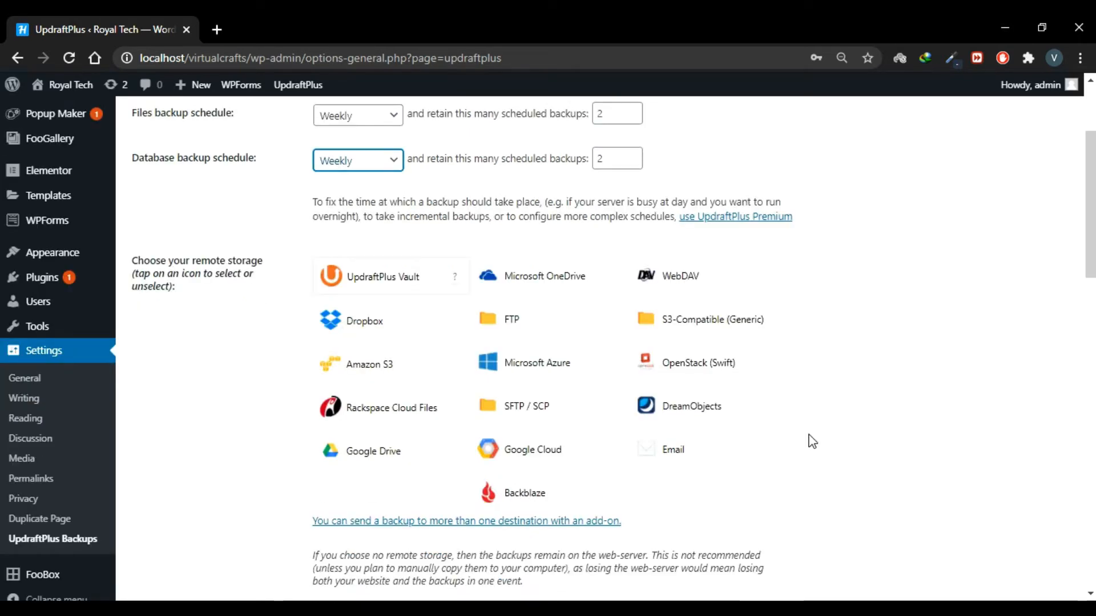
pyautogui.scroll(1, 805, 441)
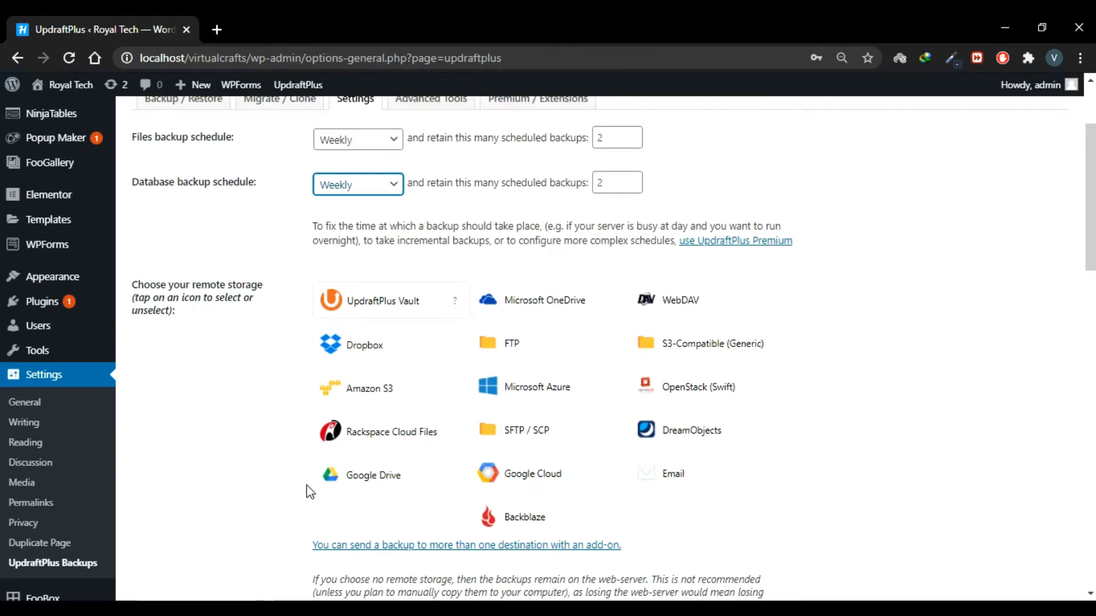
pyautogui.click(352, 484)
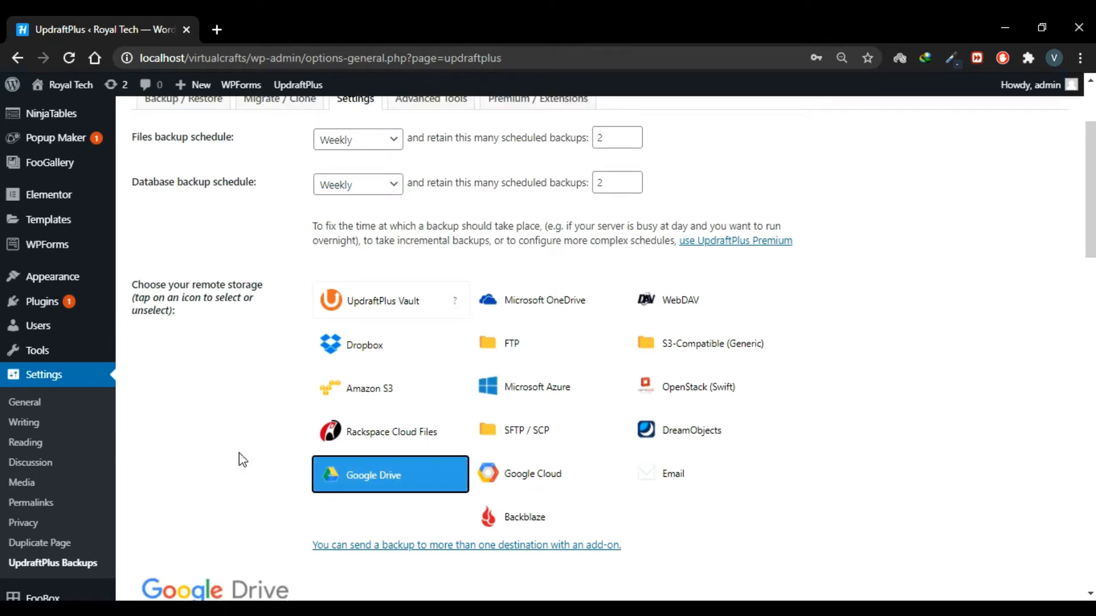
# Save the UpdraftPlus settings with the weekly schedules and Google Drive storage.
pyautogui.scroll(-4, 240, 457)
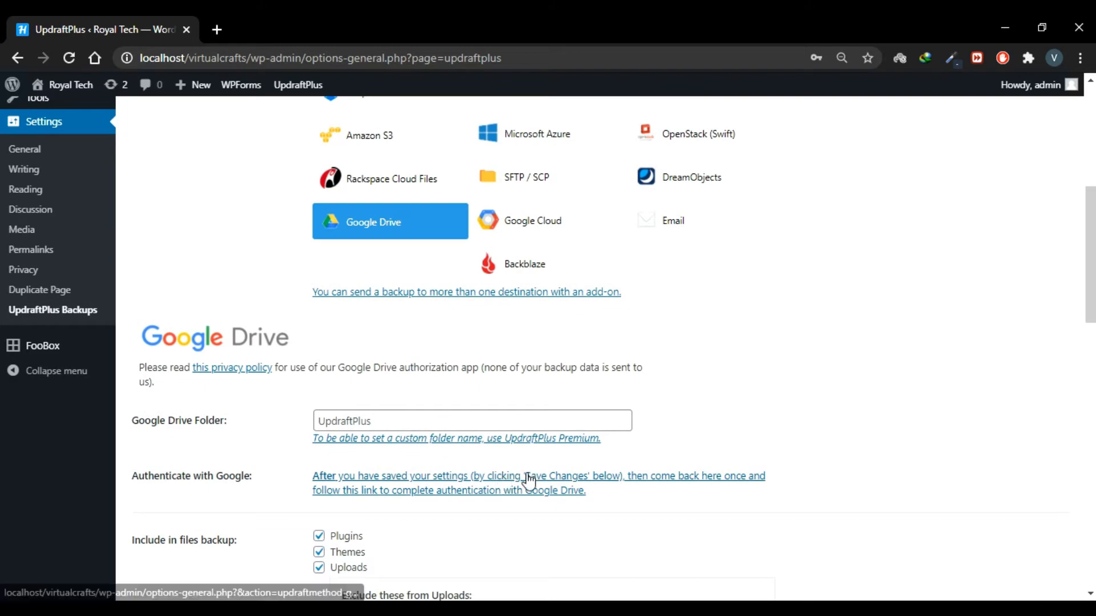
pyautogui.click(428, 491)
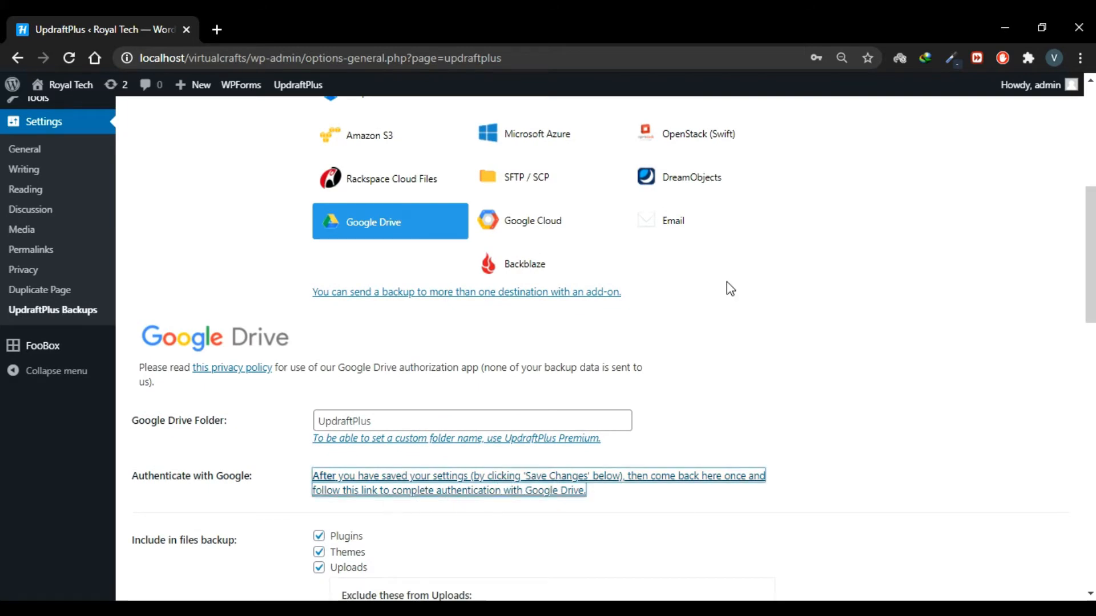
pyautogui.scroll(-9, 729, 288)
pyautogui.scroll(-5, 240, 496)
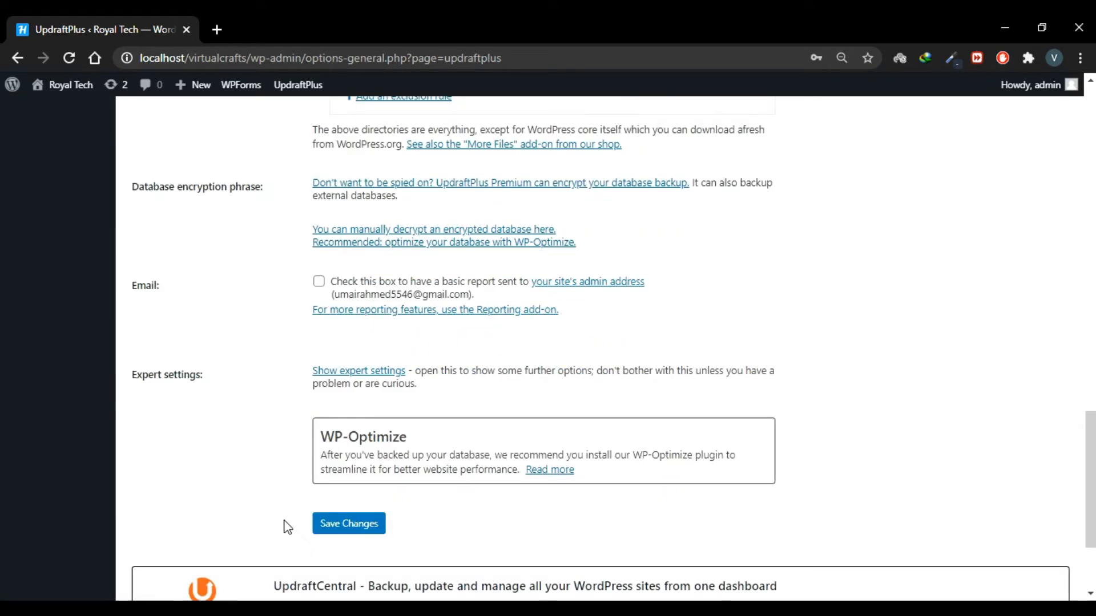
pyautogui.click(323, 524)
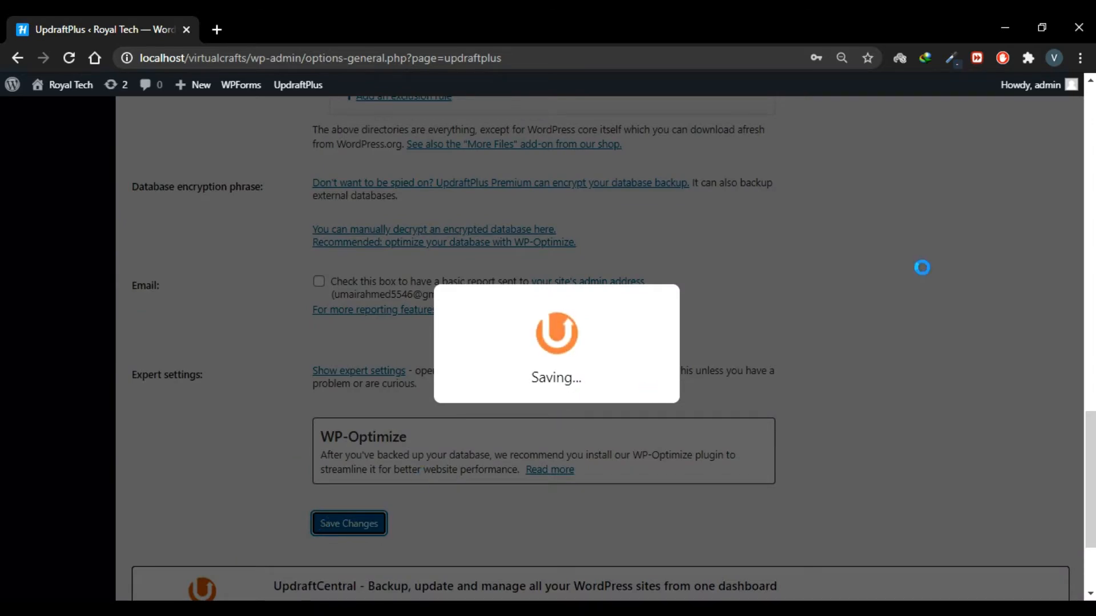
# Authorize UpdraftPlus to access the site owner's Google Drive account and complete the Google Drive setup.
pyautogui.scroll(-4, 922, 268)
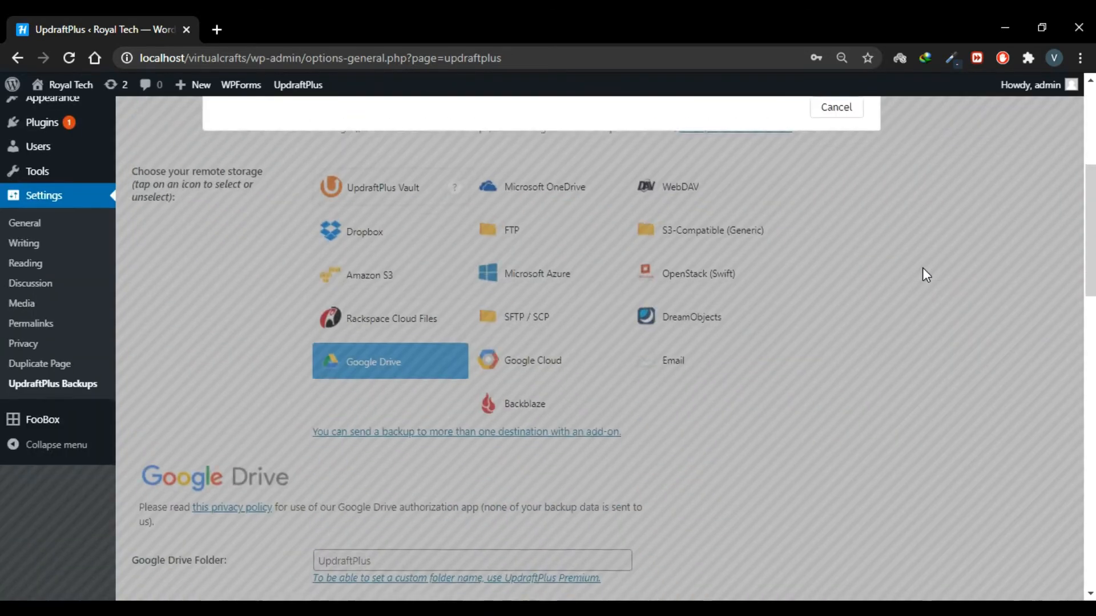
pyautogui.scroll(5, 923, 268)
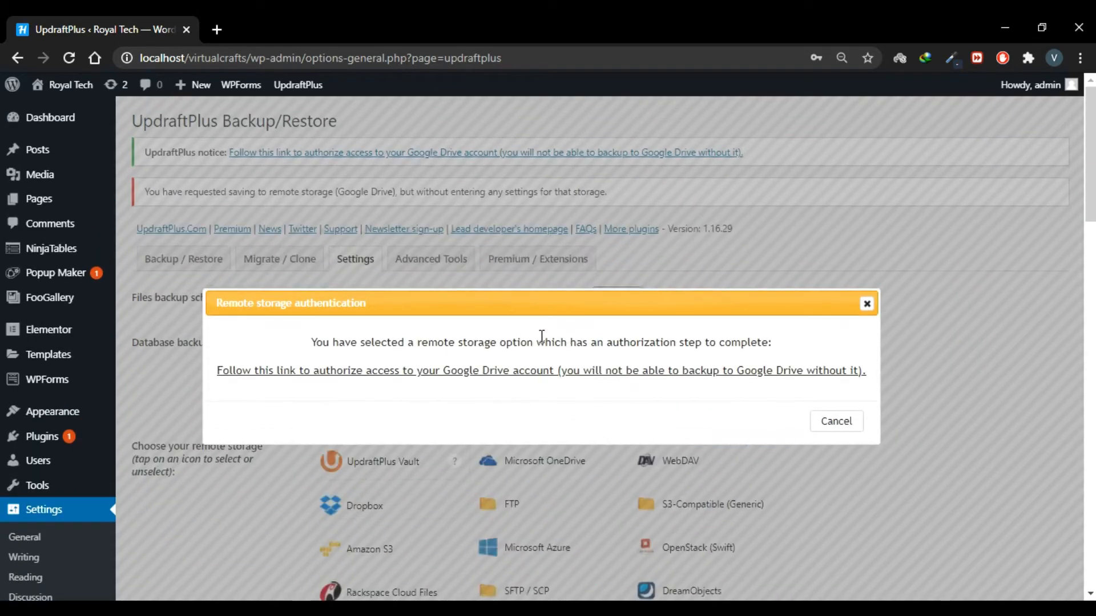
pyautogui.click(547, 376)
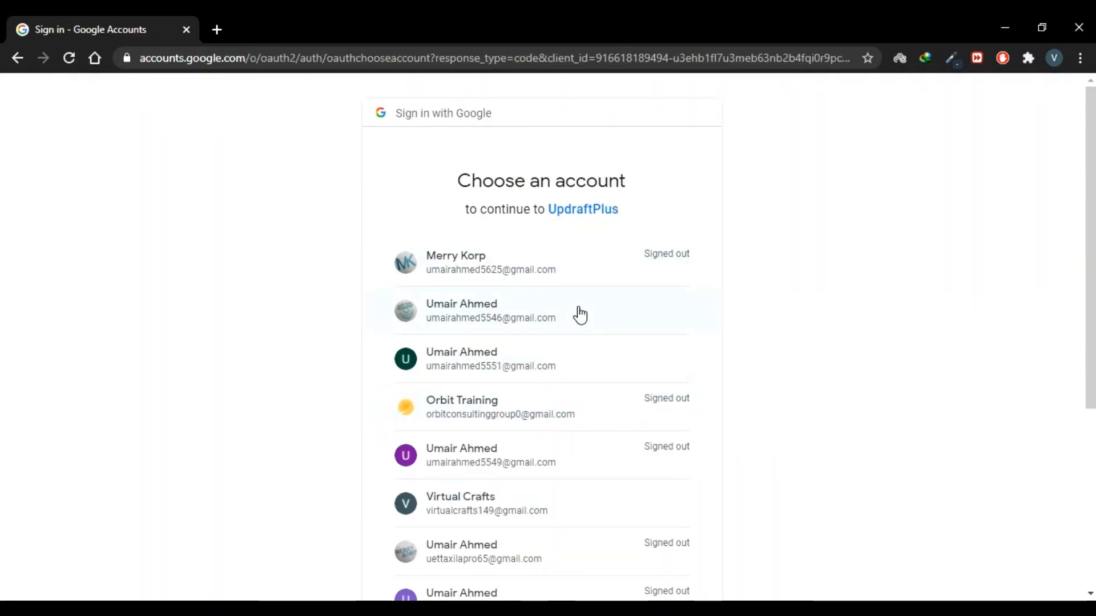
pyautogui.click(553, 314)
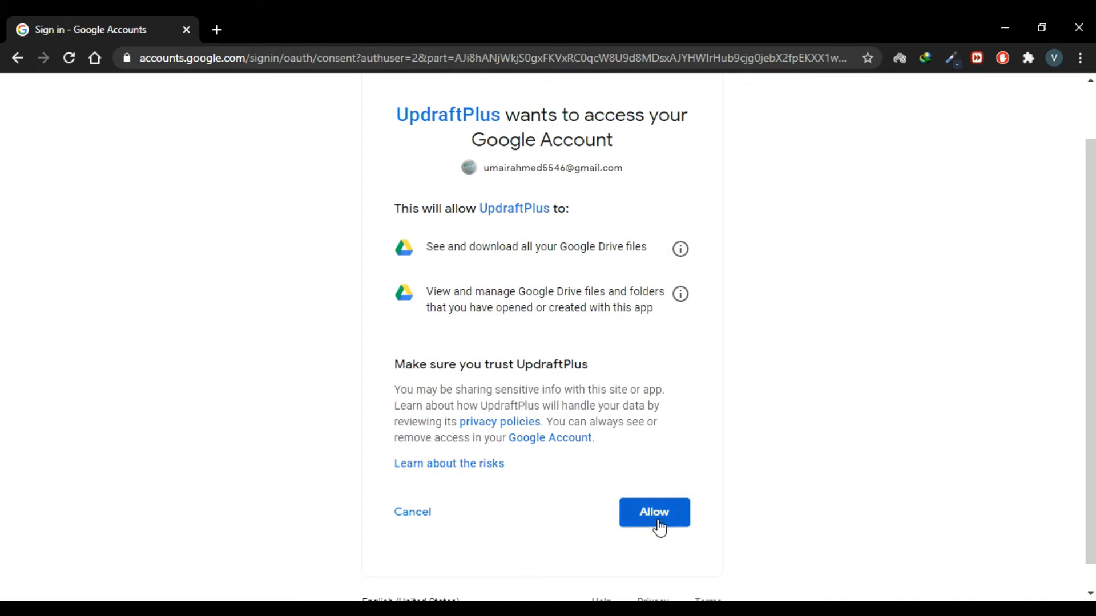
pyautogui.click(659, 526)
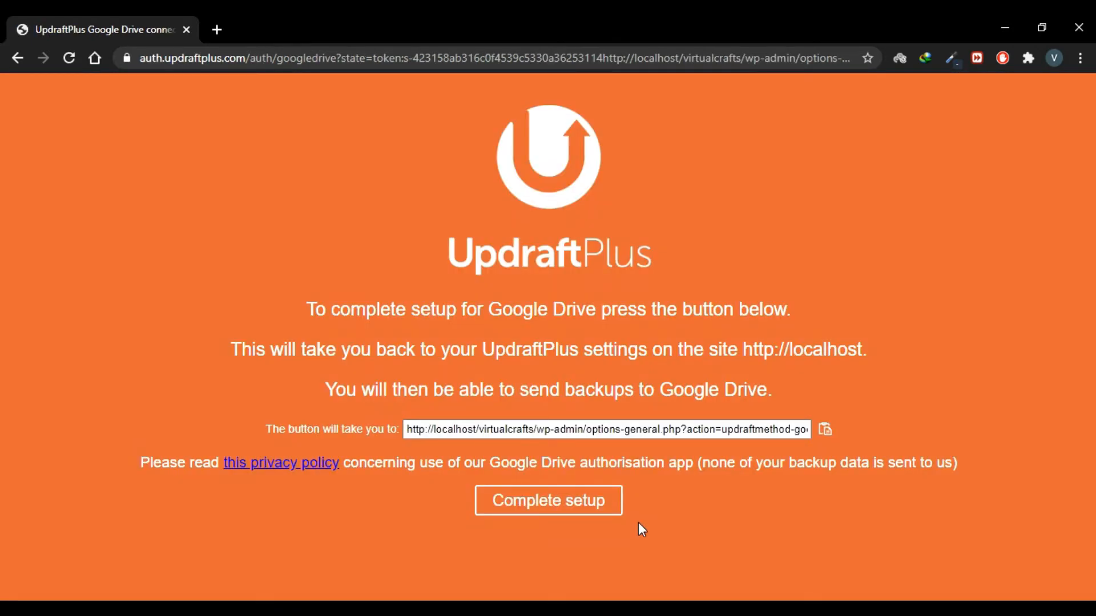
pyautogui.click(552, 504)
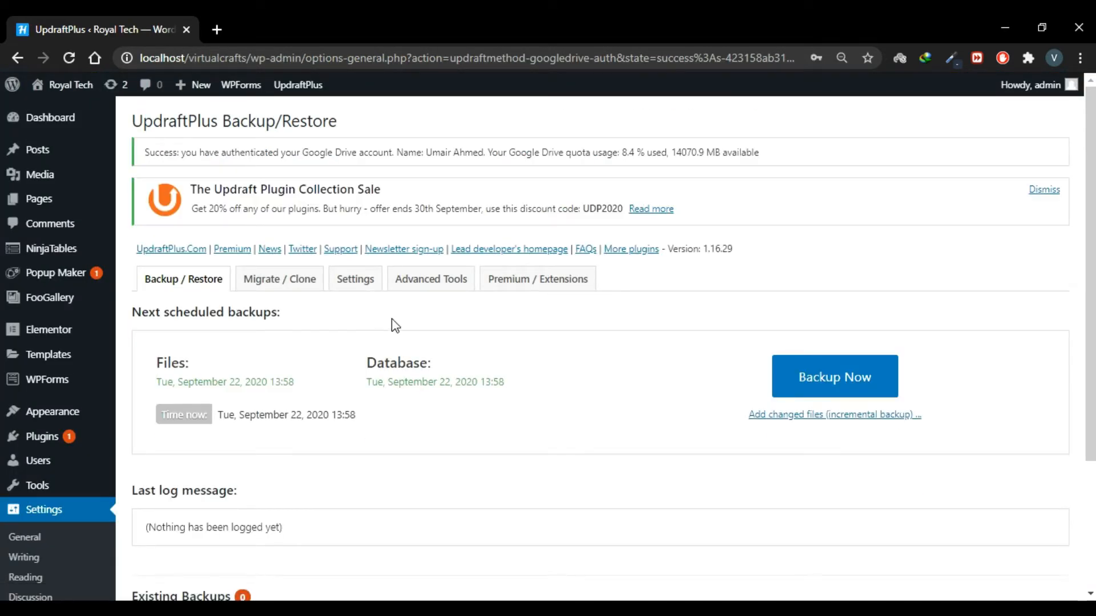
# Review the saved UpdraftPlus settings, checking the remote storage, Google Drive folder, authentication and contents included in the files backup.
pyautogui.click(355, 281)
pyautogui.scroll(-4, 632, 352)
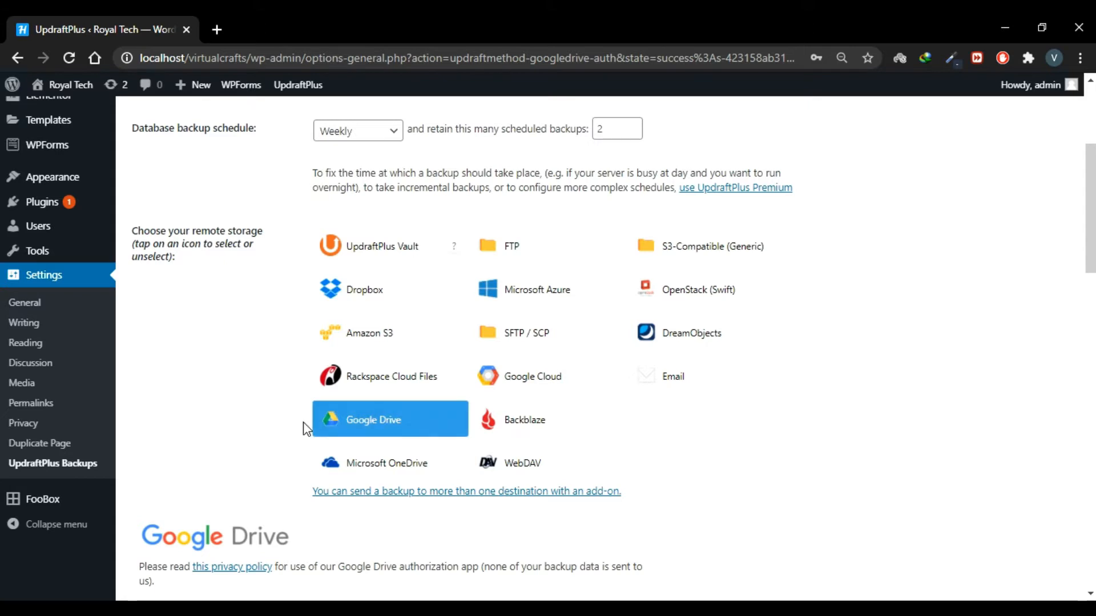
pyautogui.scroll(-5, 773, 467)
pyautogui.scroll(5, 773, 467)
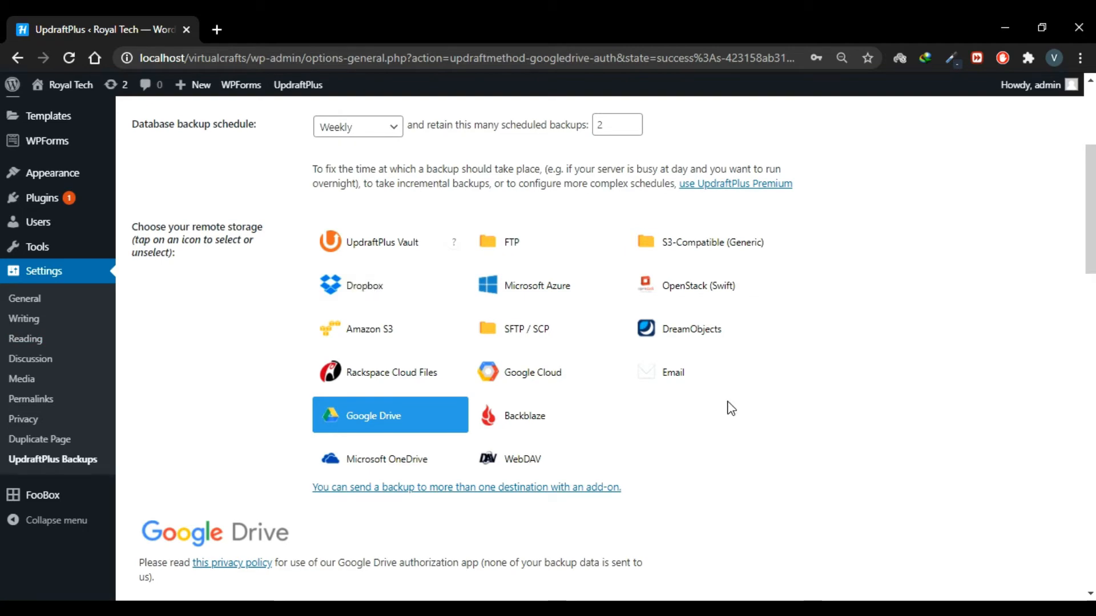
pyautogui.scroll(-3, 727, 408)
pyautogui.scroll(-5, 857, 418)
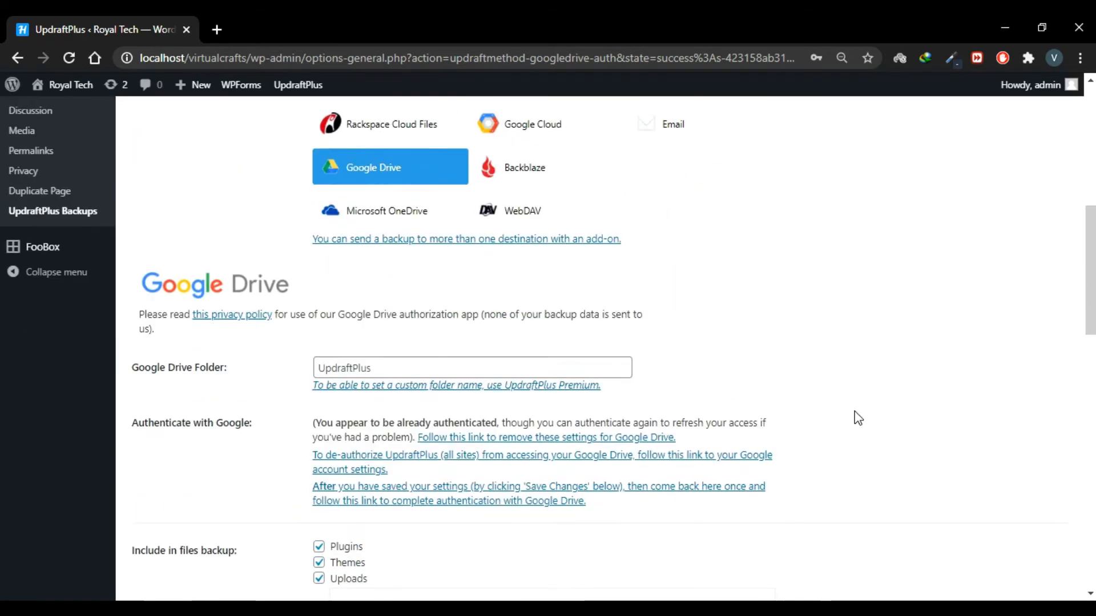
pyautogui.moveTo(377, 237); pyautogui.dragTo(310, 236)
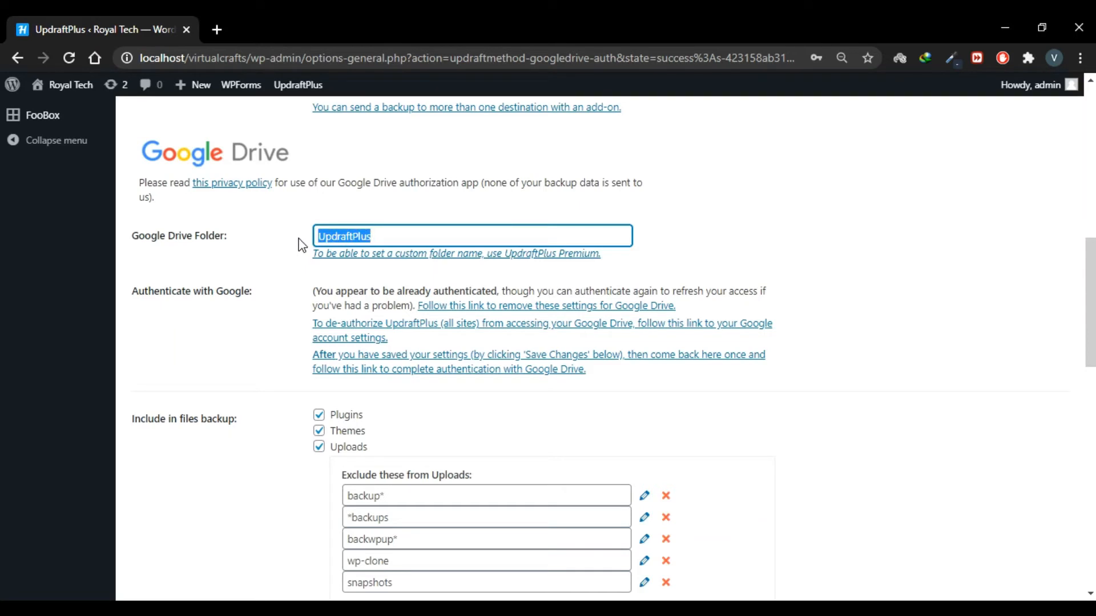
pyautogui.click(302, 244)
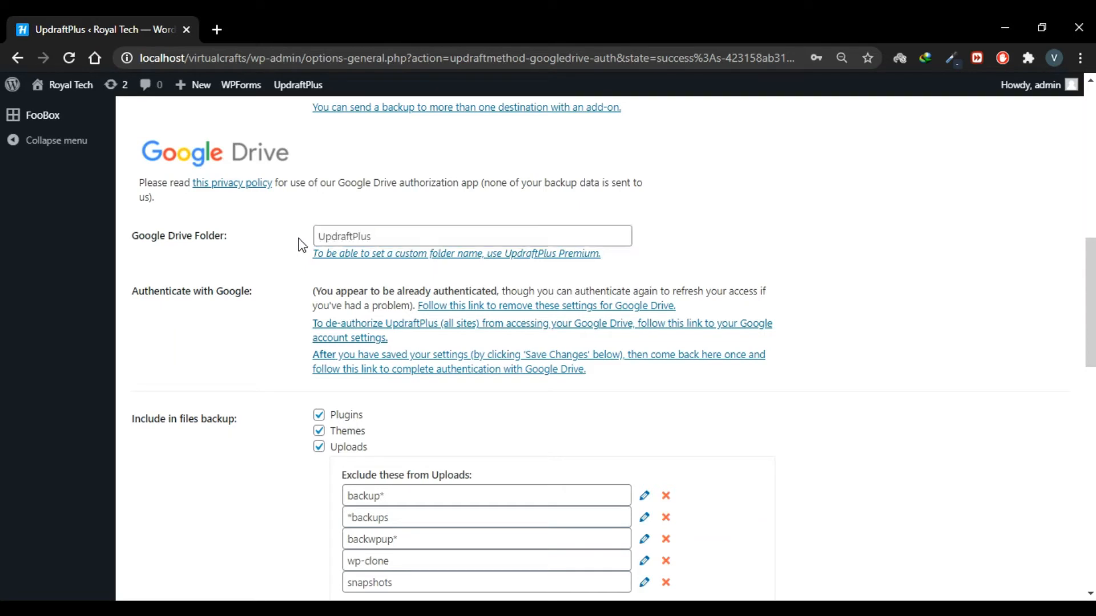
pyautogui.click(385, 236)
pyautogui.click(291, 308)
pyautogui.scroll(-4, 291, 308)
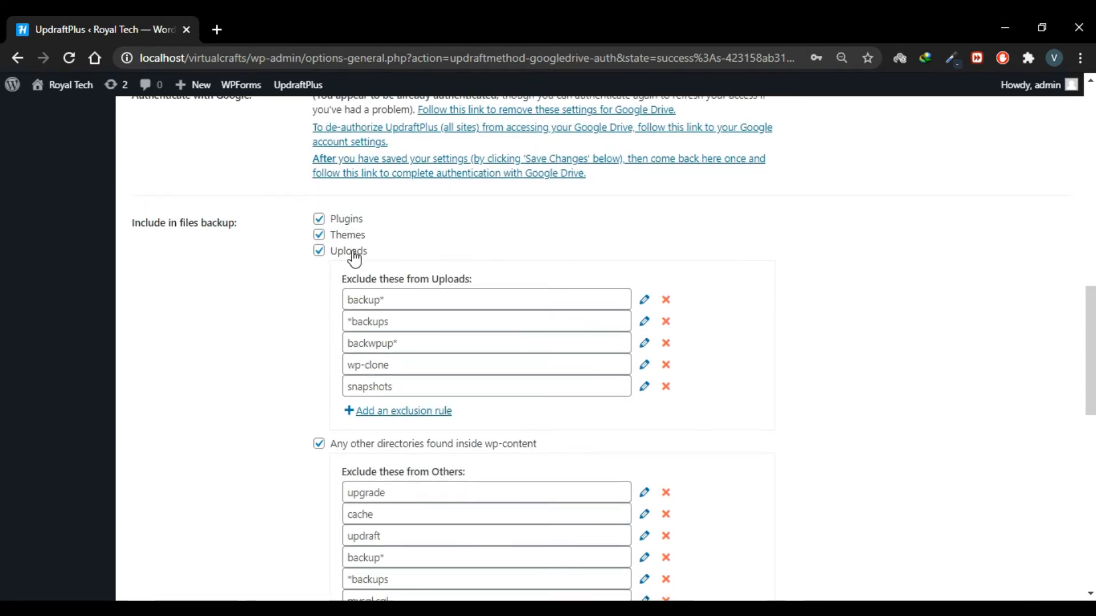
# Enable the basic email report sent to the site's admin address and save the UpdraftPlus settings.
pyautogui.scroll(-1, 626, 281)
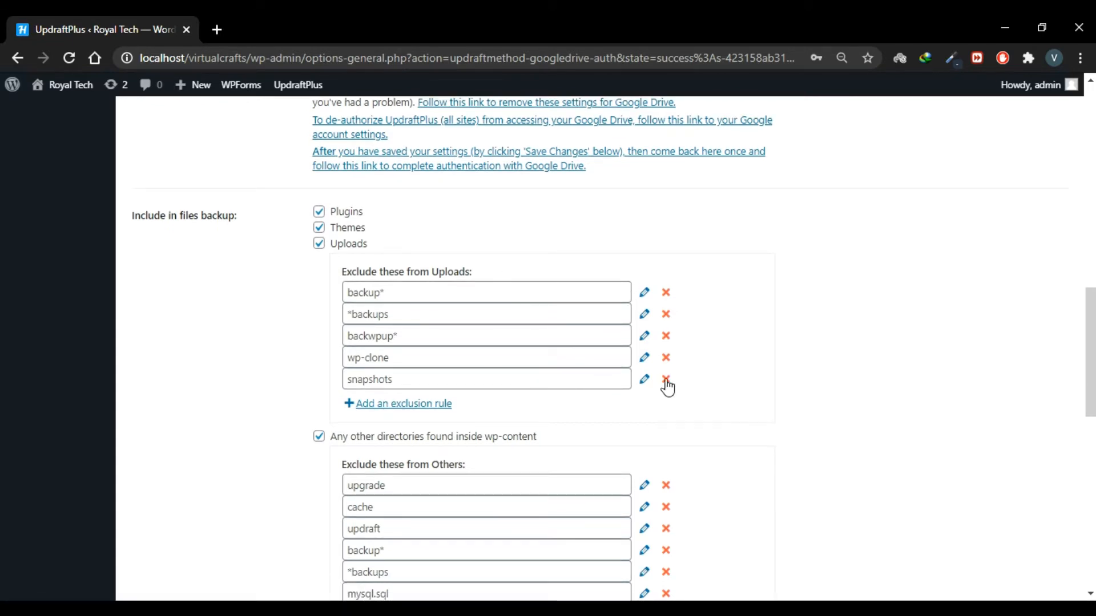
pyautogui.scroll(-2, 697, 396)
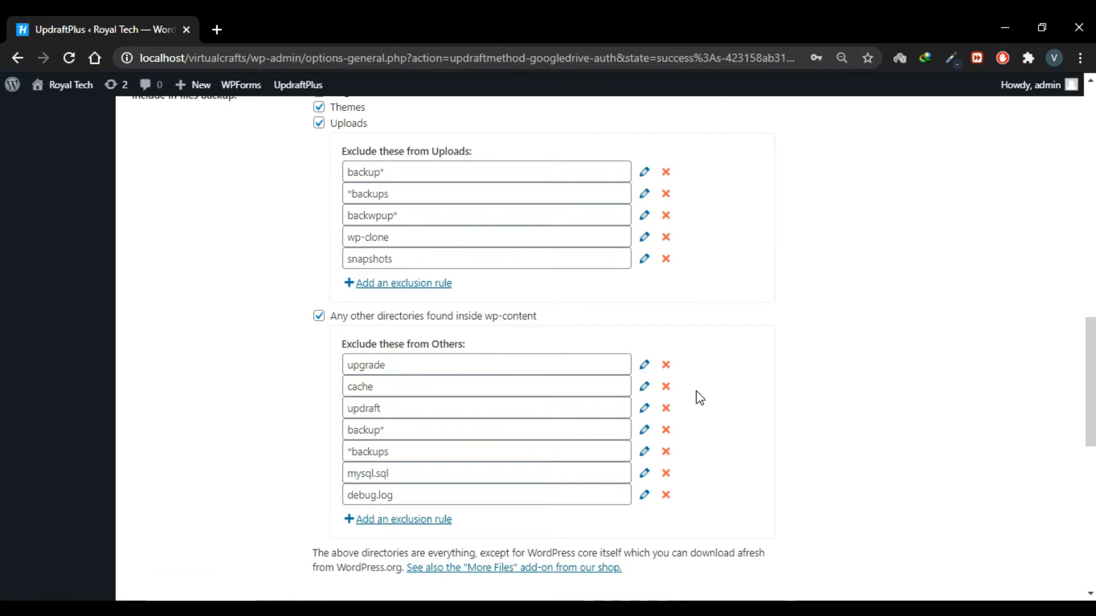
pyautogui.scroll(1, 382, 378)
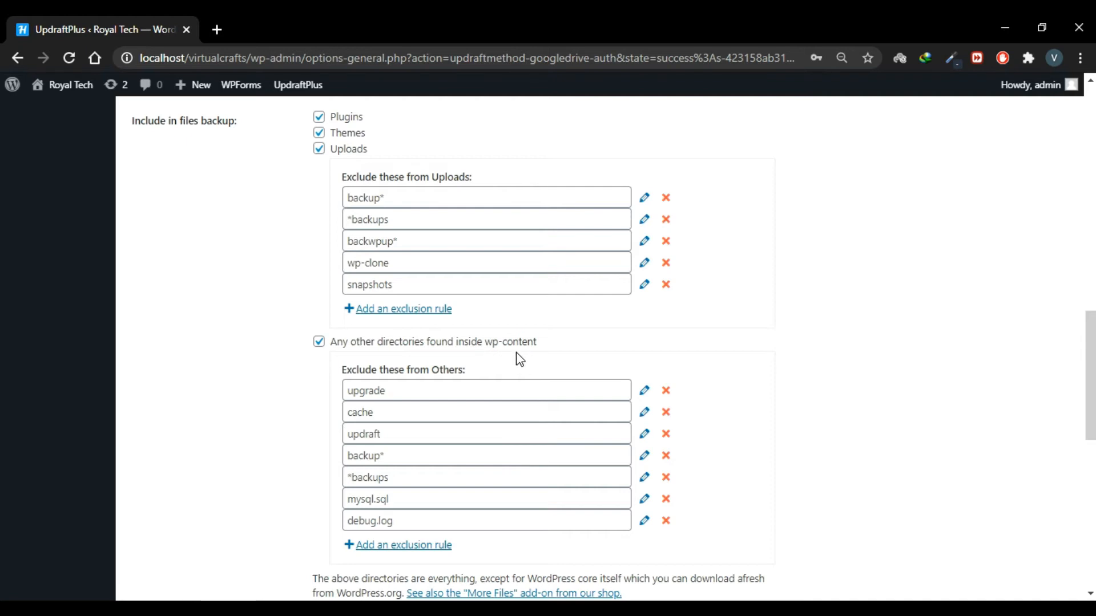
pyautogui.scroll(-3, 702, 377)
pyautogui.scroll(-2, 809, 373)
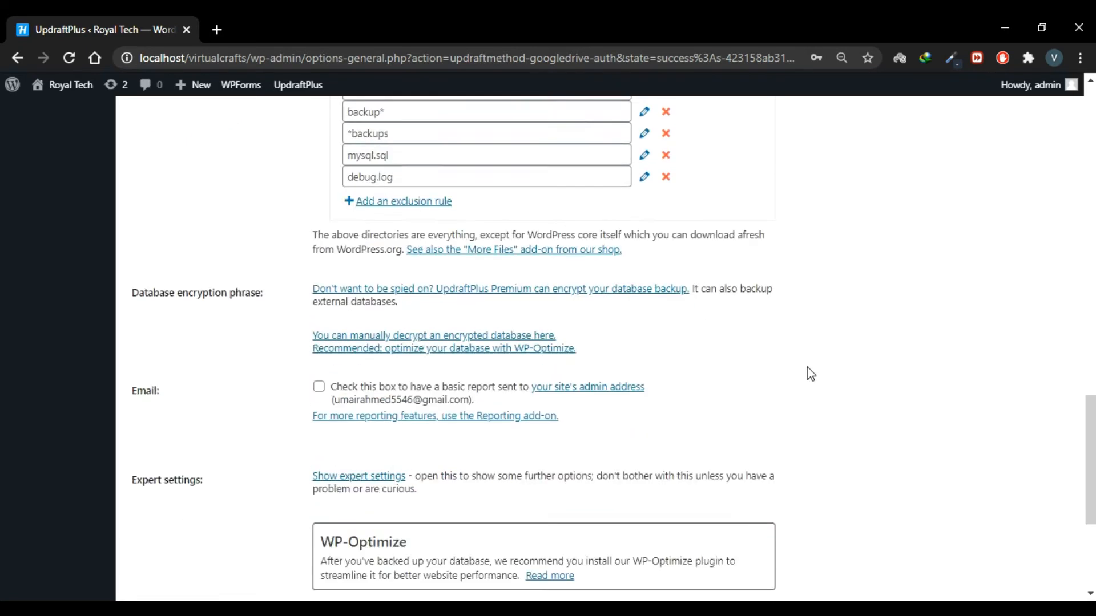
pyautogui.scroll(-1, 811, 374)
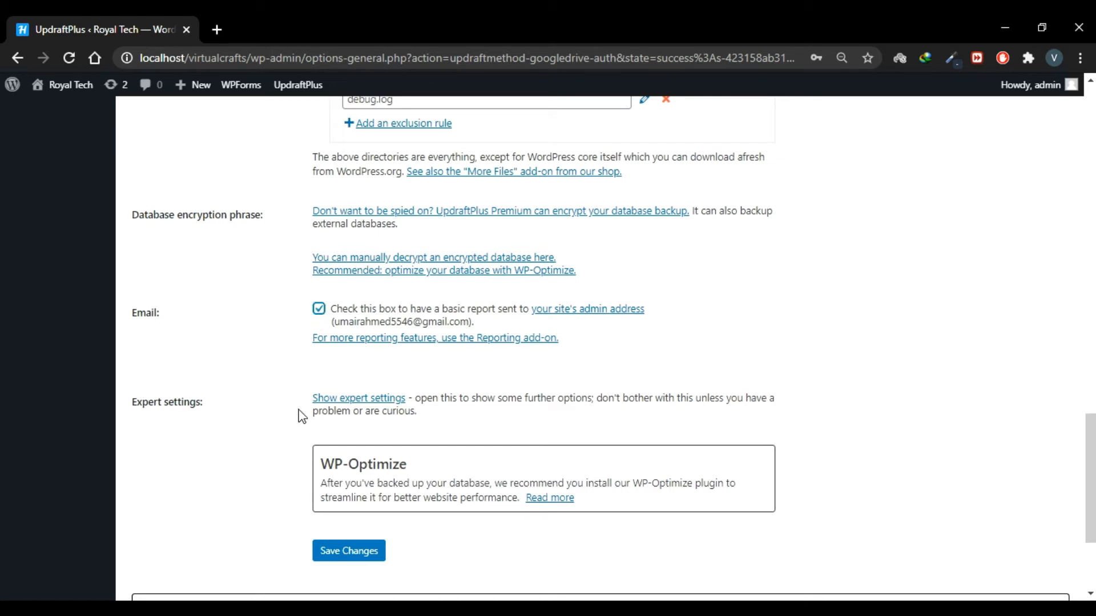
pyautogui.click(377, 552)
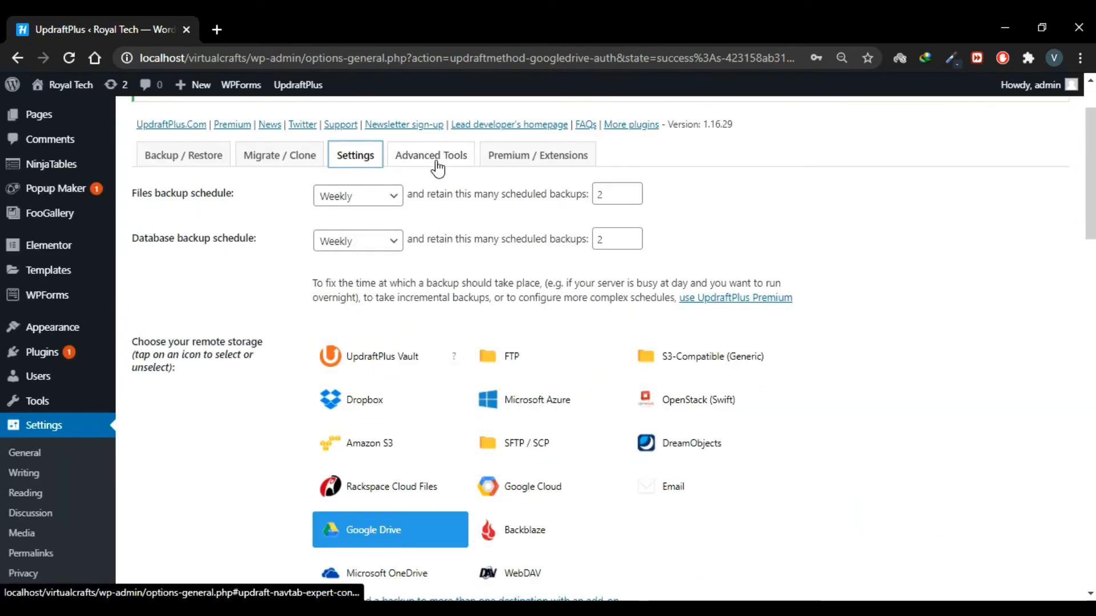
# Examine the site information in the advanced tools, including disk space in use, memory limit and PHP and MySQL versions.
pyautogui.click(437, 164)
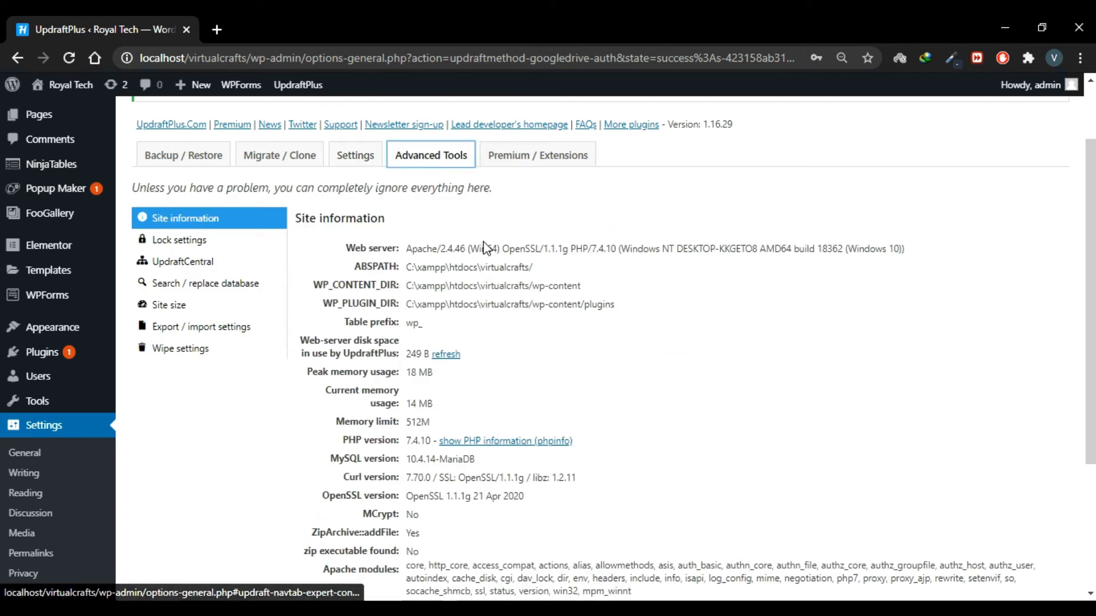
pyautogui.scroll(-1, 354, 244)
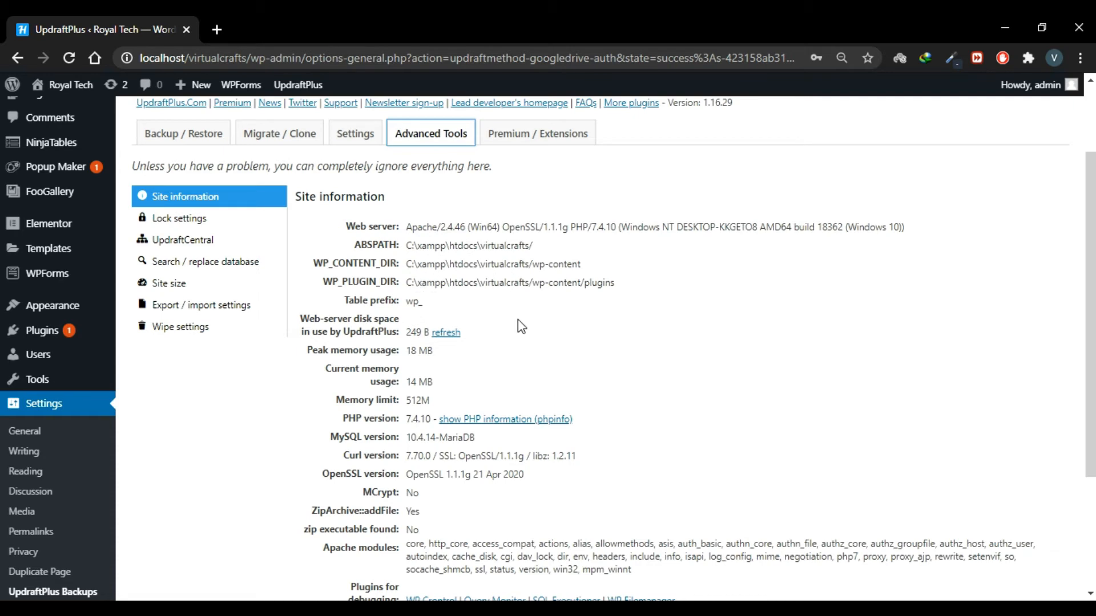
pyautogui.scroll(-1, 520, 308)
pyautogui.moveTo(406, 321)
pyautogui.mouseDown()
pyautogui.moveTo(452, 325)
pyautogui.moveTo(408, 322)
pyautogui.mouseUp()
pyautogui.click(482, 327)
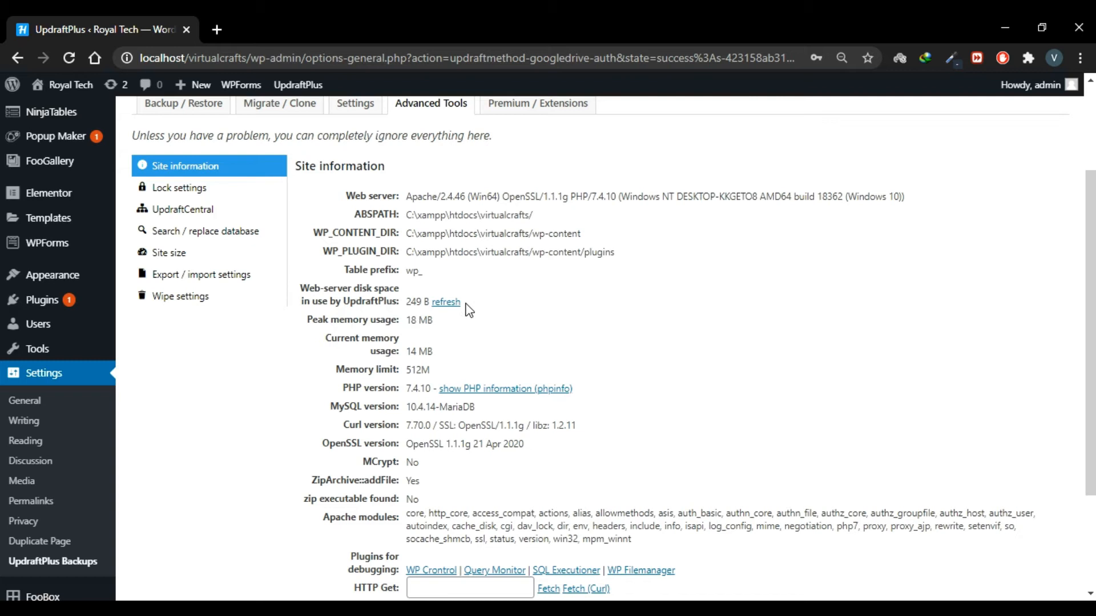
pyautogui.moveTo(461, 303); pyautogui.dragTo(403, 306)
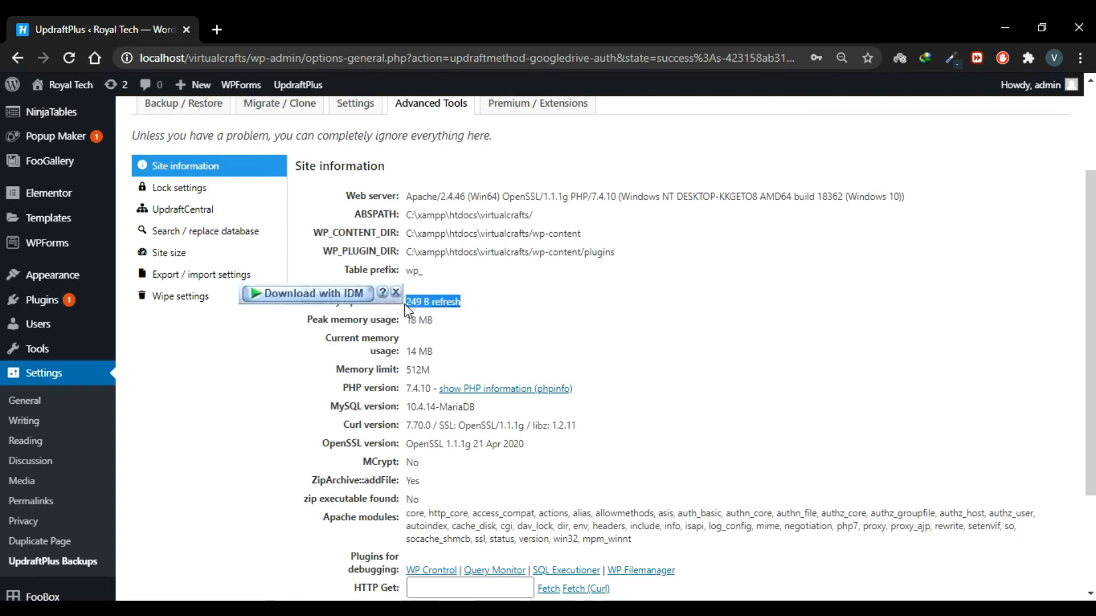
pyautogui.scroll(-1, 454, 330)
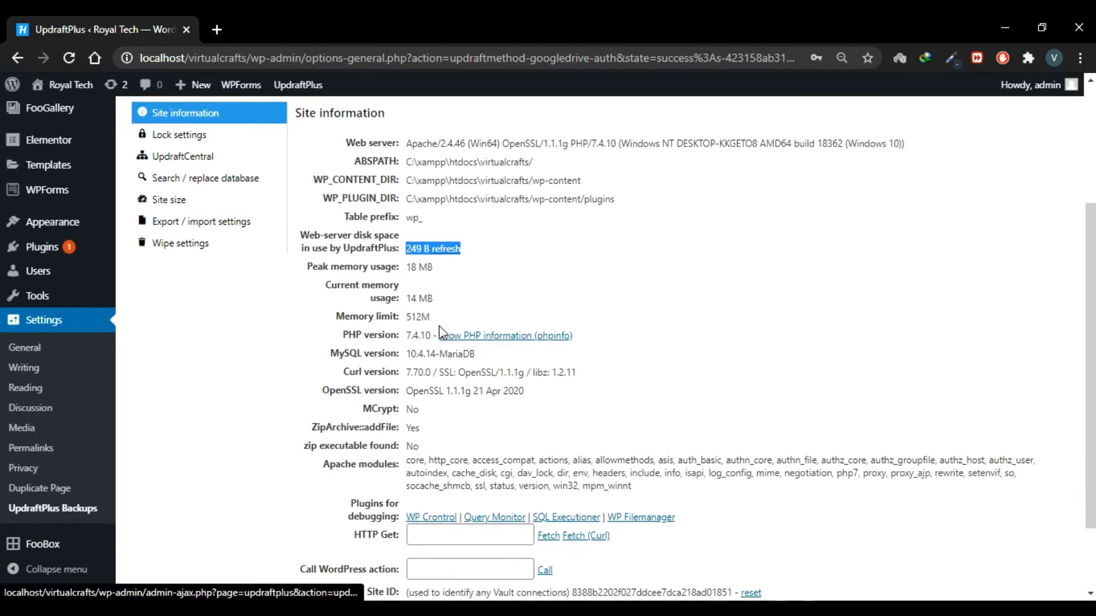
pyautogui.click(430, 377)
pyautogui.scroll(-1, 430, 378)
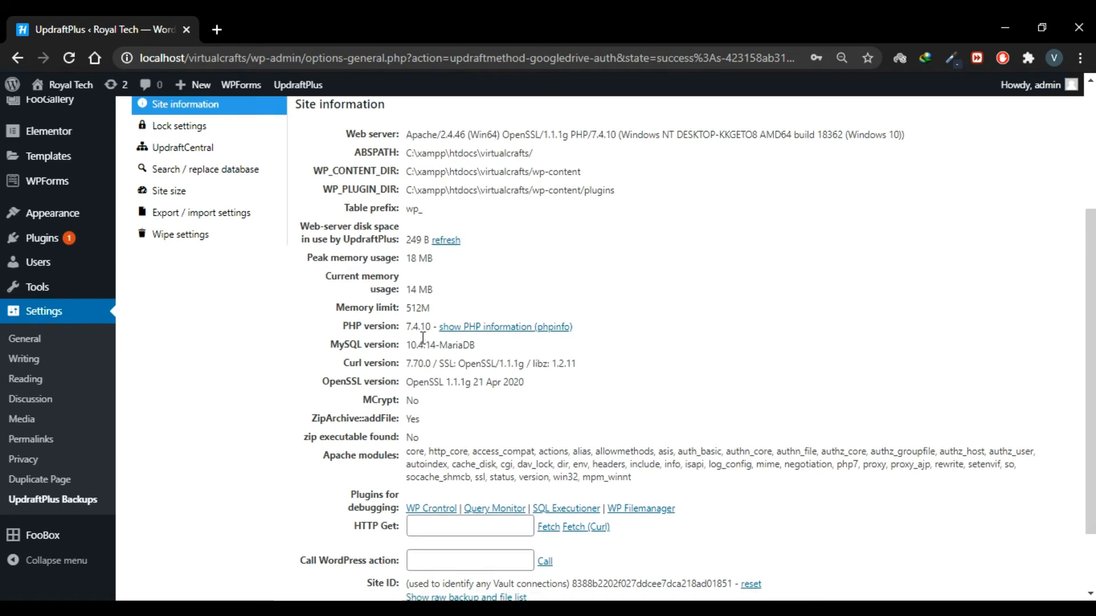
pyautogui.scroll(-2, 469, 349)
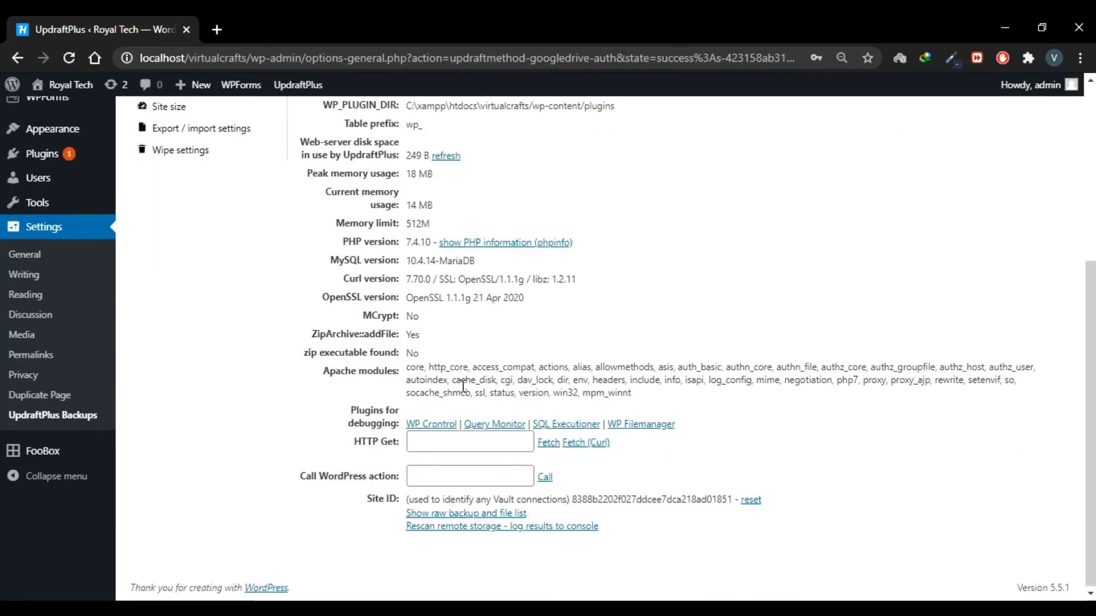
pyautogui.scroll(5, 399, 399)
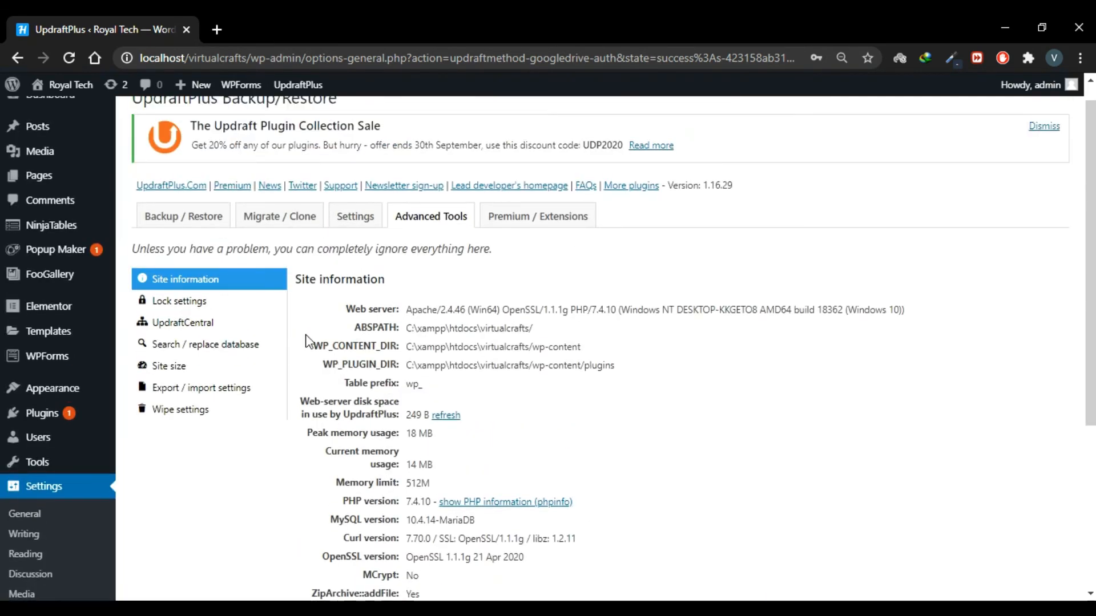
# Check the site size in the advanced tools and recount the on-disk size of the plugins.
pyautogui.click(209, 370)
pyautogui.scroll(-1, 550, 362)
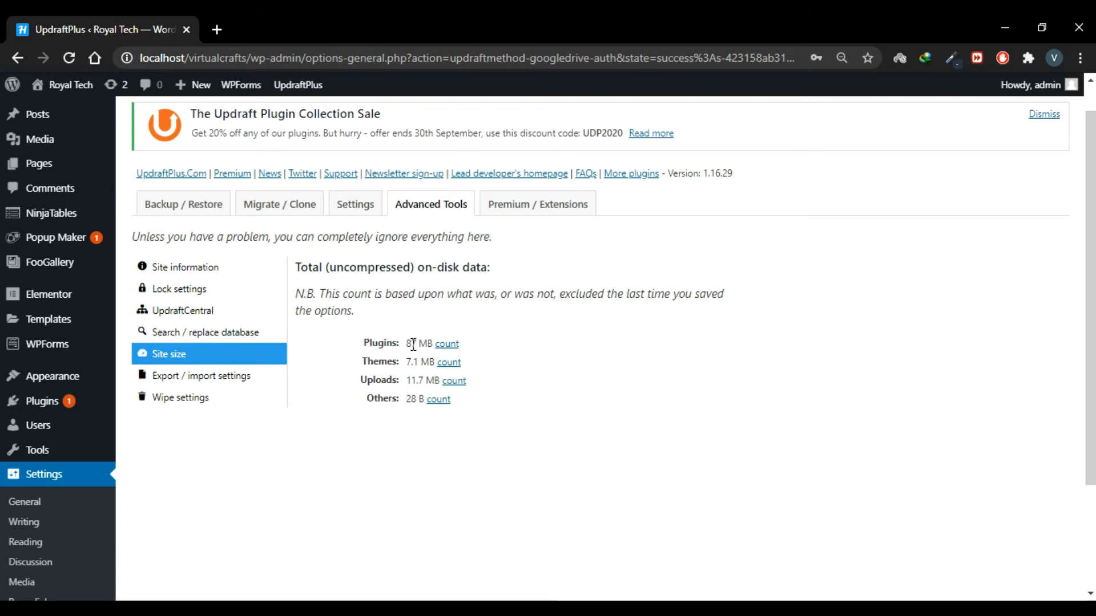
pyautogui.click(447, 345)
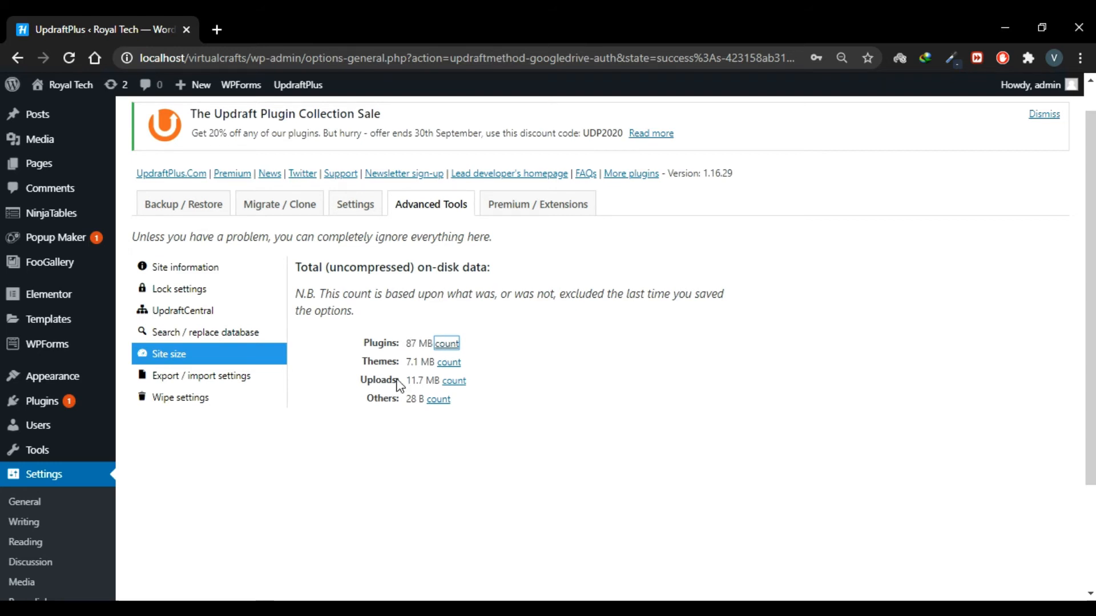
pyautogui.click(334, 391)
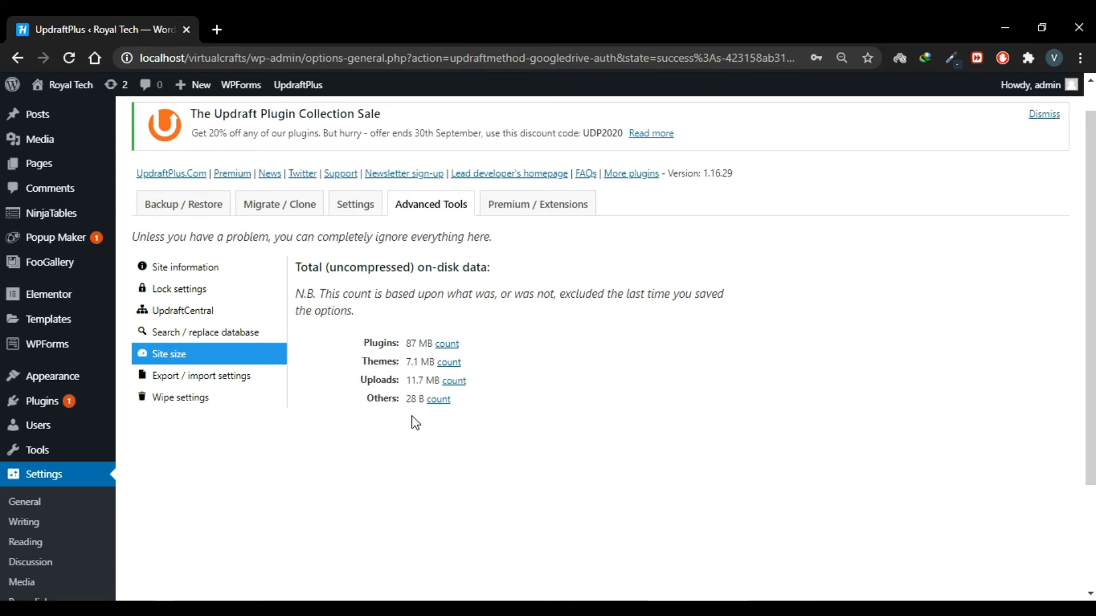
# View the advanced tools for exporting or importing the UpdraftPlus settings and for wiping them.
pyautogui.click(238, 379)
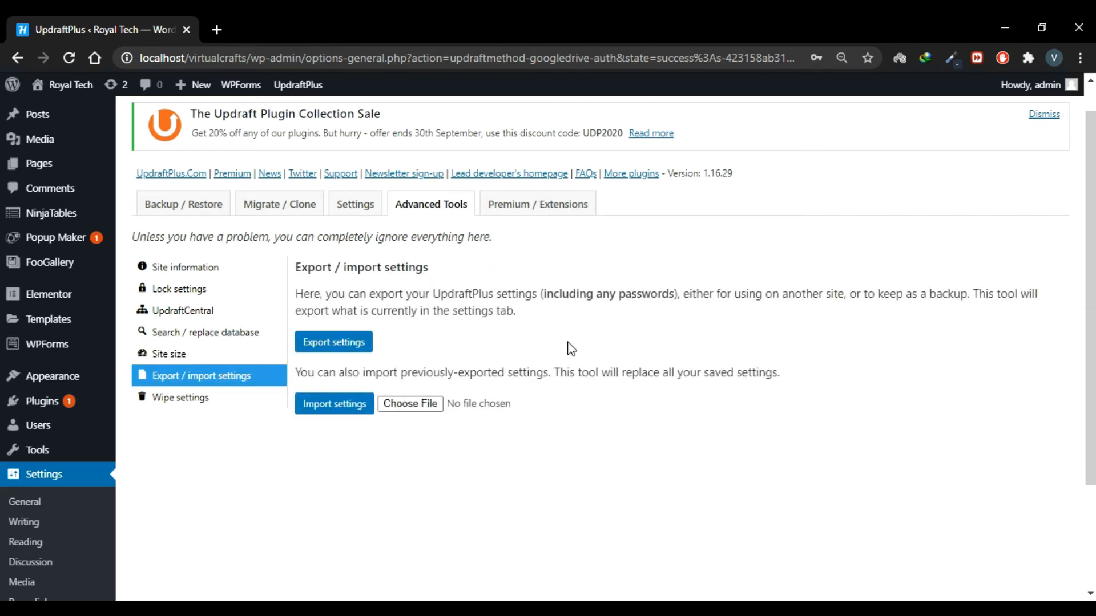
pyautogui.scroll(1, 571, 349)
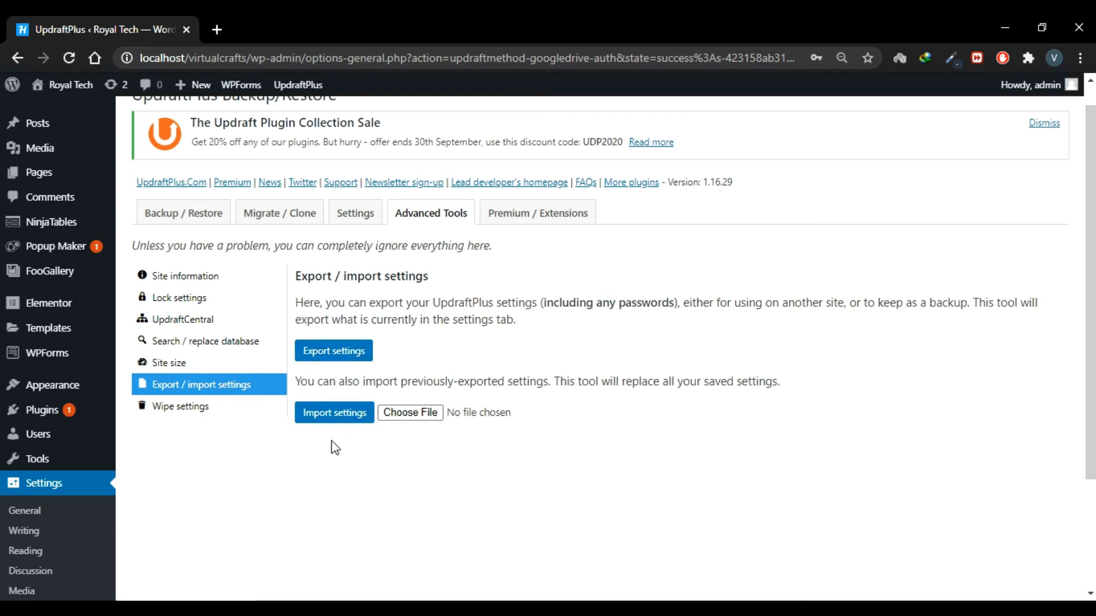
pyautogui.click(185, 408)
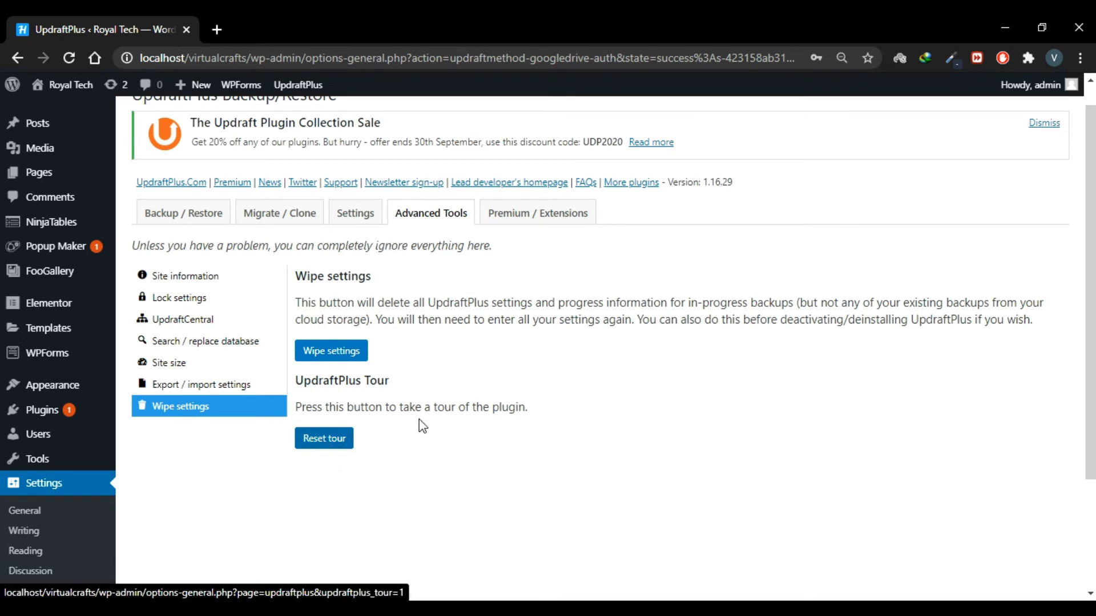
# Examine the comparison of UpdraftPlus Free and Premium features, from remote storage locations through the rest of the list.
pyautogui.click(535, 223)
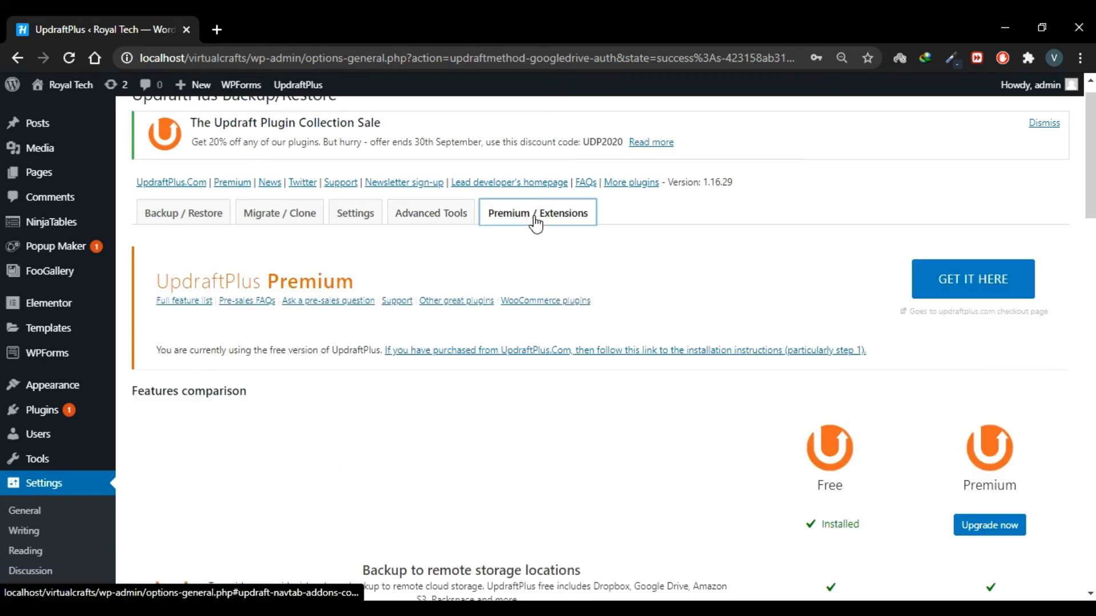
pyautogui.scroll(1, 681, 357)
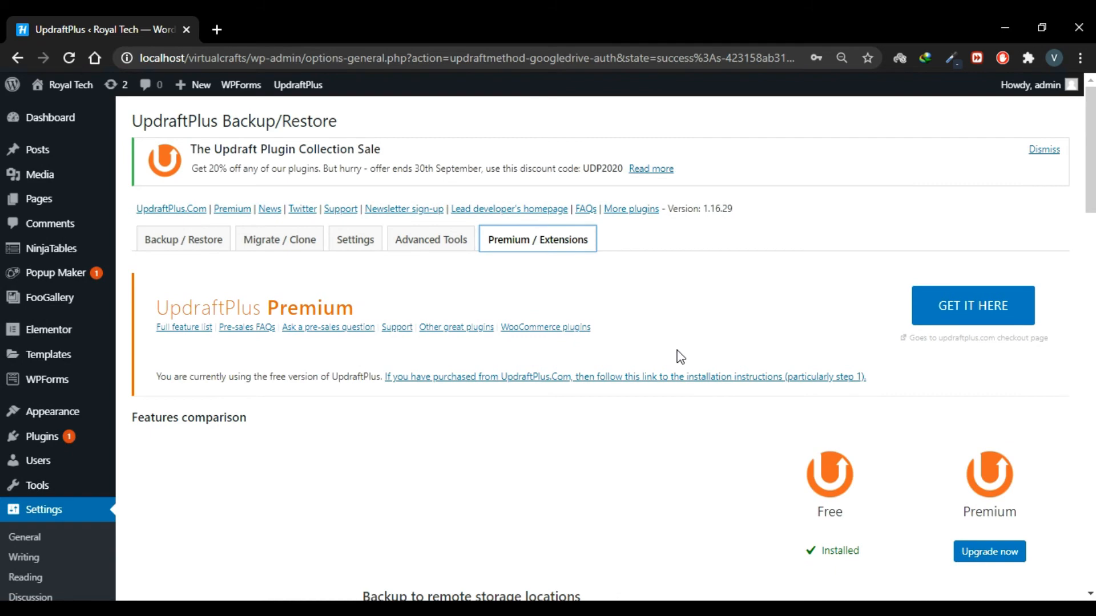
pyautogui.scroll(-4, 681, 357)
pyautogui.scroll(-3, 681, 357)
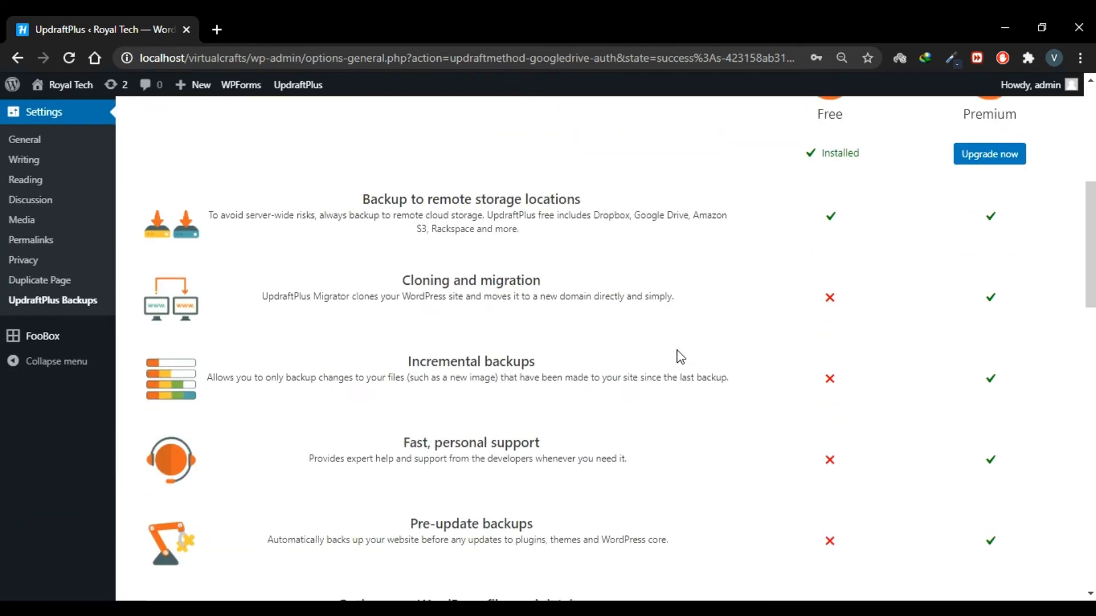
pyautogui.scroll(2, 681, 356)
pyautogui.moveTo(364, 323); pyautogui.dragTo(665, 324)
pyautogui.click(665, 325)
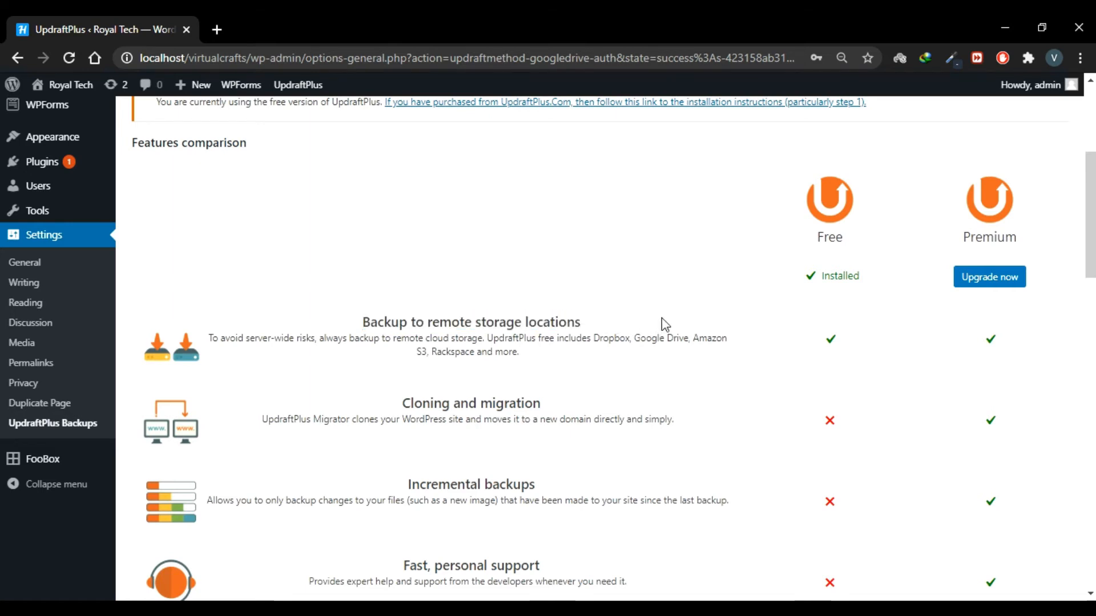
pyautogui.scroll(-1, 665, 324)
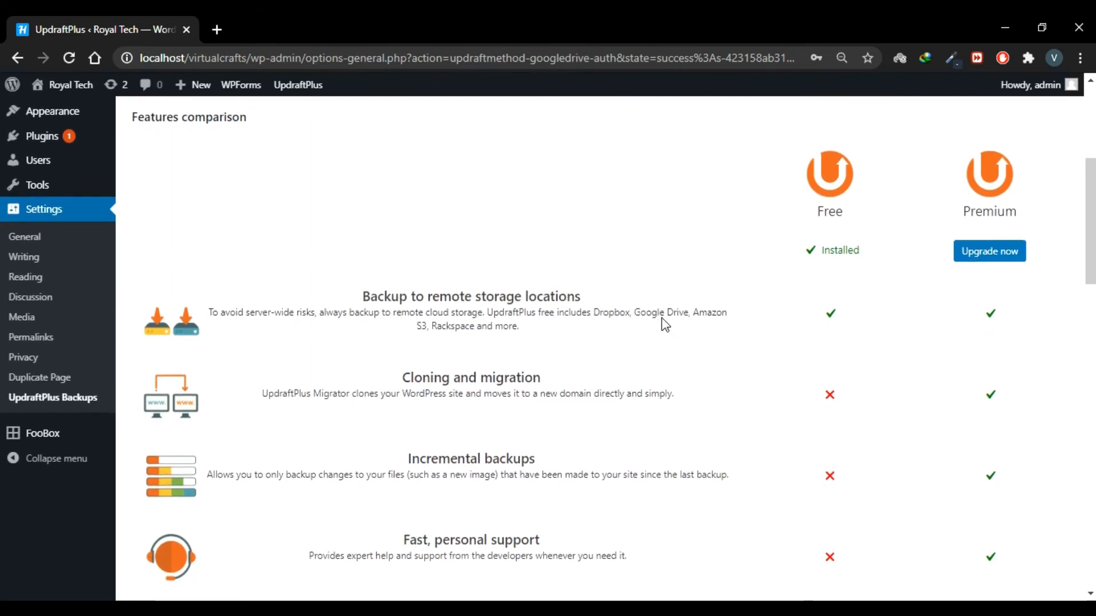
pyautogui.scroll(-2, 665, 325)
pyautogui.scroll(-3, 594, 387)
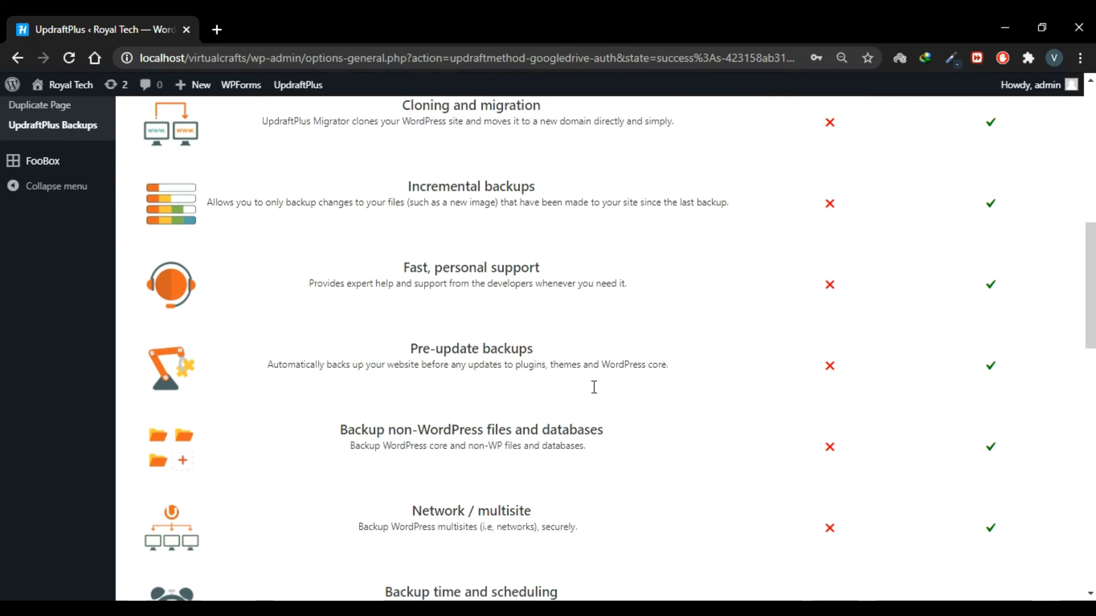
pyautogui.scroll(-14, 593, 387)
pyautogui.scroll(1, 593, 387)
pyautogui.scroll(-5, 593, 387)
pyautogui.scroll(13, 594, 387)
pyautogui.scroll(14, 594, 387)
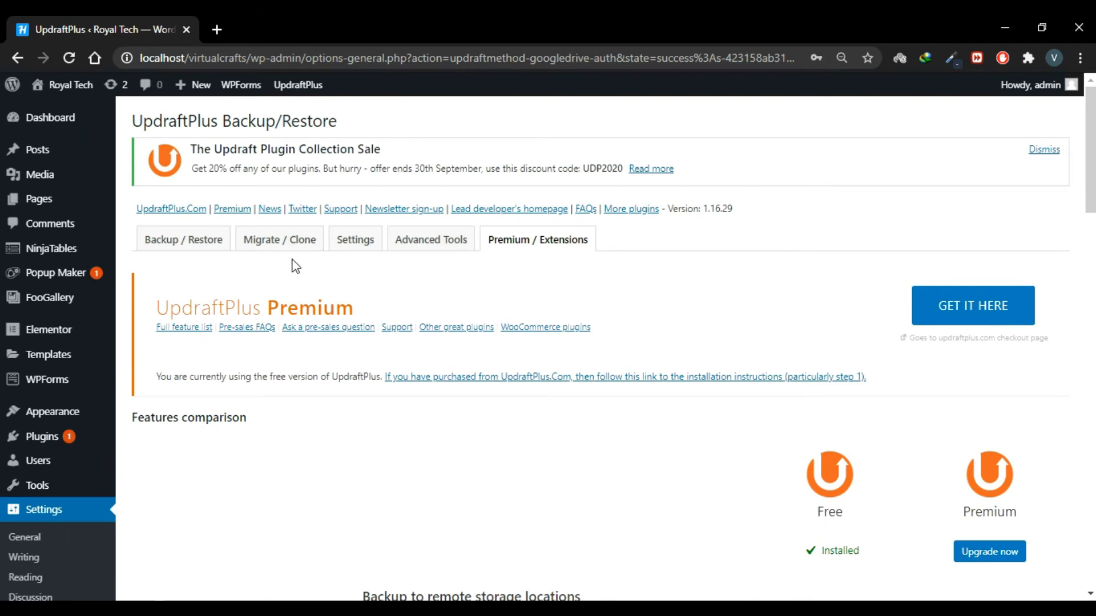
# Review the UpdraftClone temporary clone and site migration options.
pyautogui.click(278, 250)
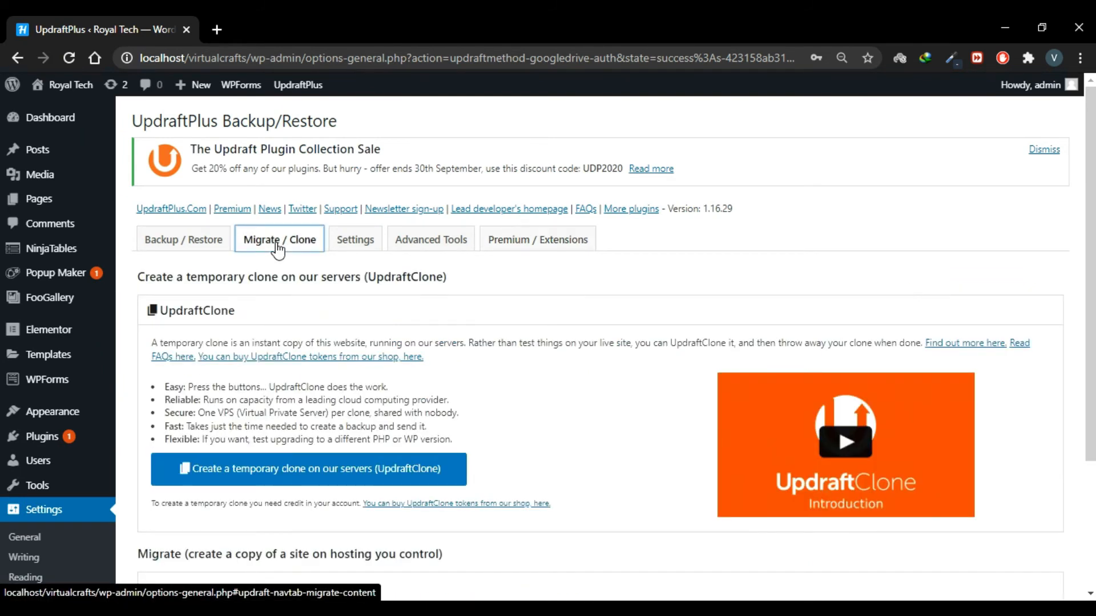
pyautogui.scroll(-2, 343, 349)
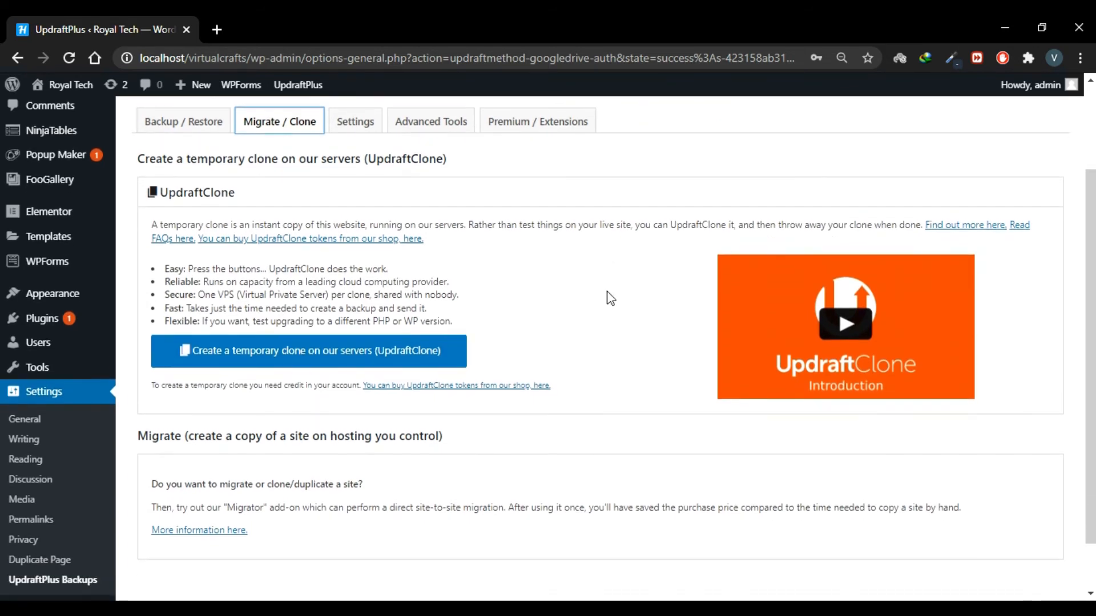
pyautogui.scroll(2, 607, 296)
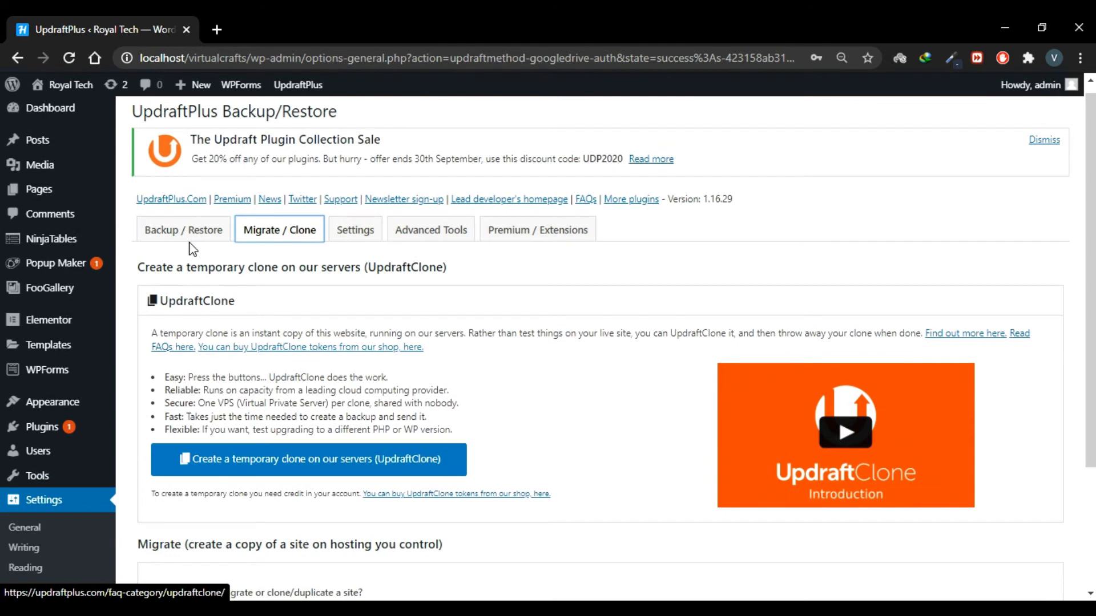
# Run a new backup including the database and files, sent to remote storage and allowed to be deleted only manually.
pyautogui.click(183, 249)
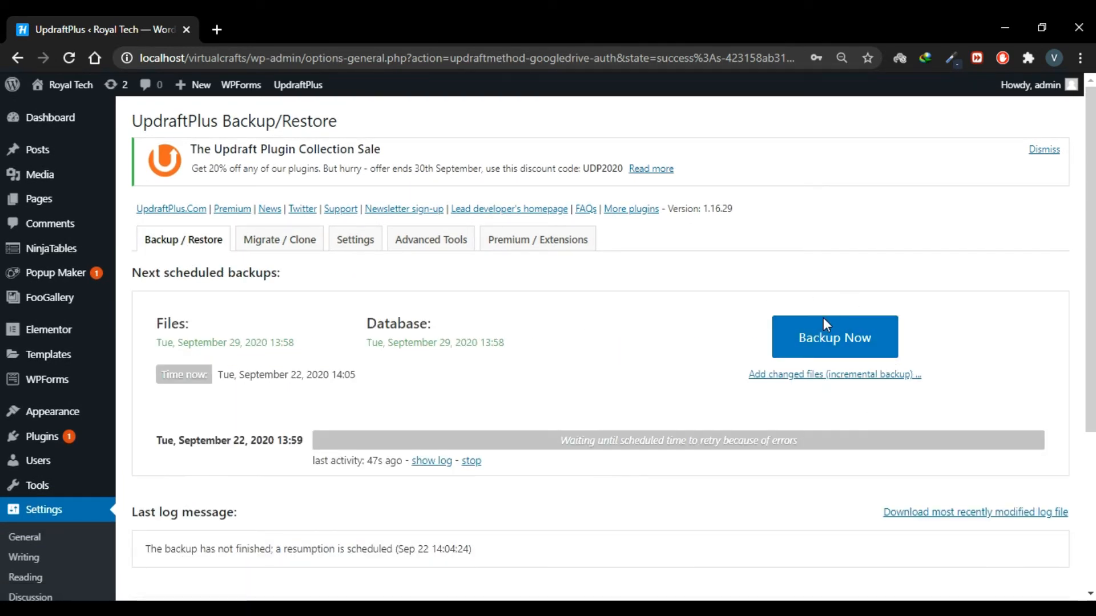
pyautogui.click(842, 347)
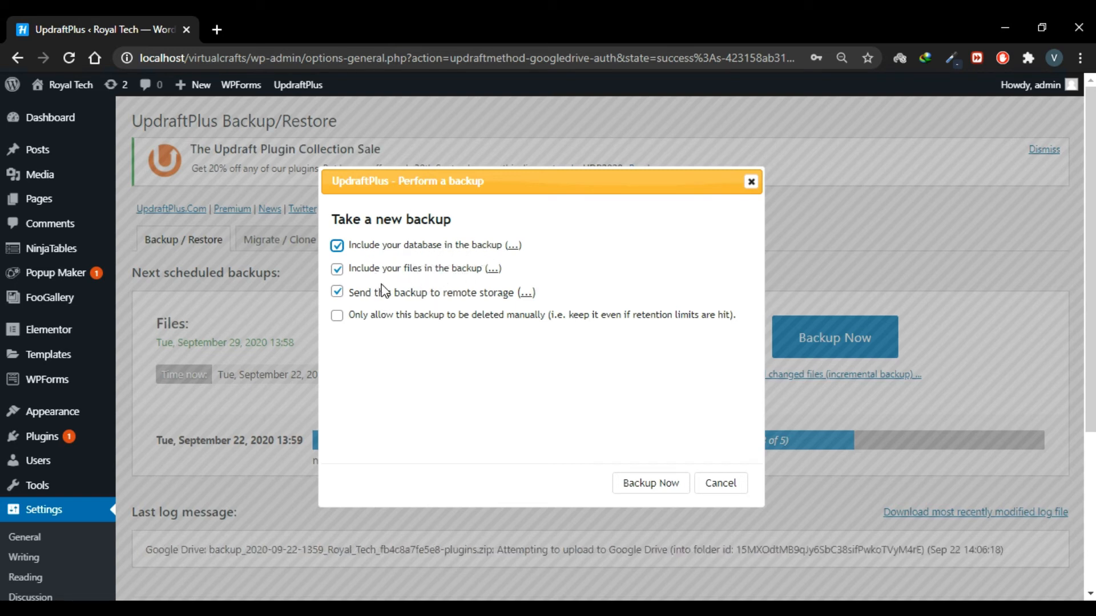
pyautogui.click(411, 316)
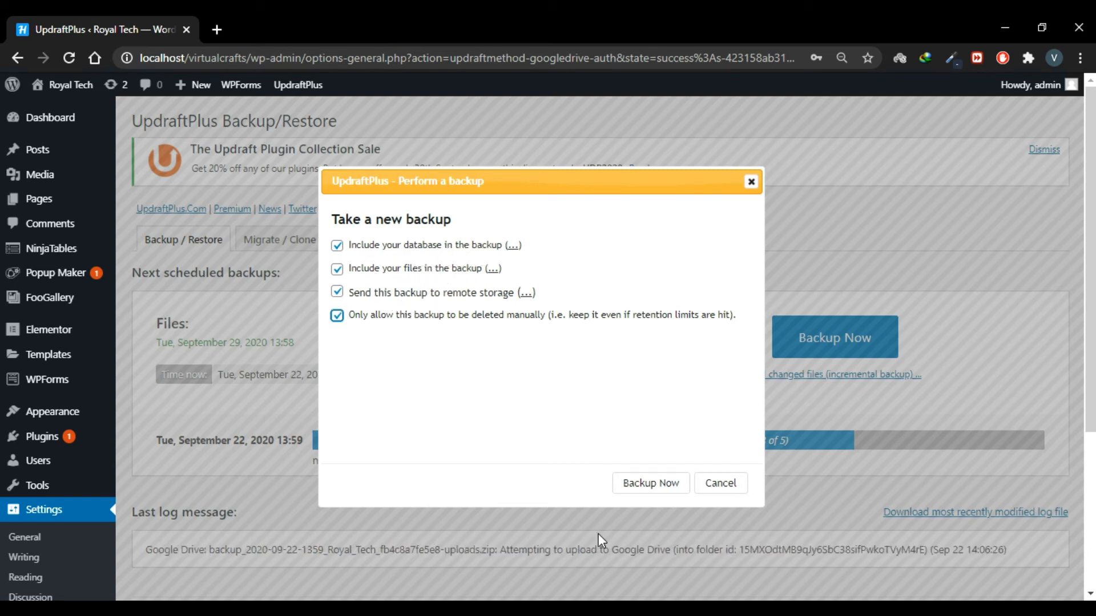
pyautogui.click(649, 484)
pyautogui.scroll(-1, 693, 411)
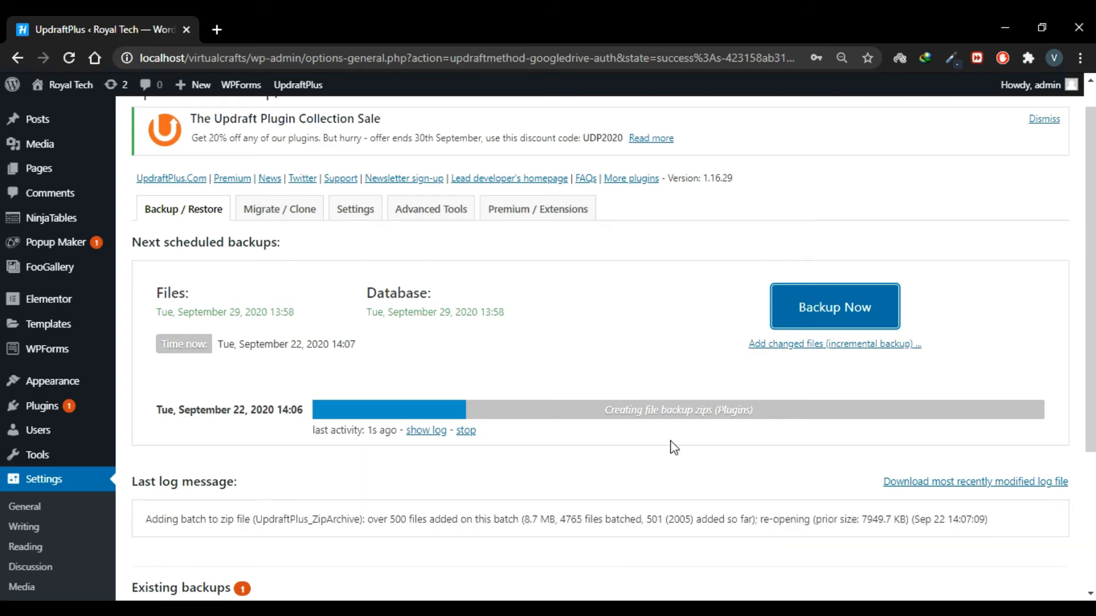
pyautogui.scroll(1, 674, 448)
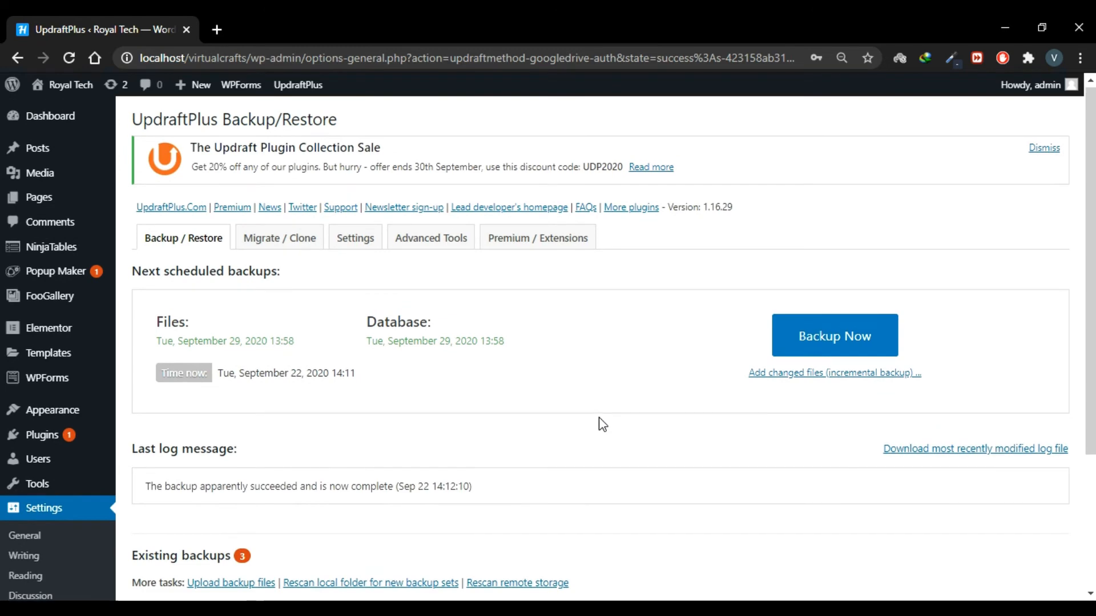
# Download the database file of the Sep 22, 2020 14:11 backup to the computer's Downloads\Compressed folder.
pyautogui.scroll(-3, 602, 424)
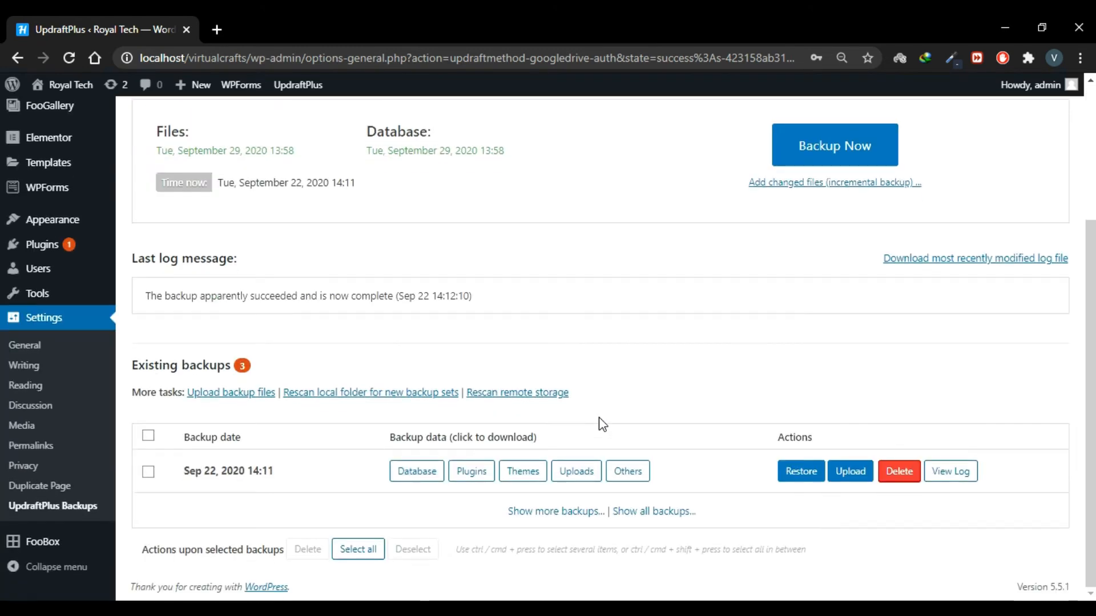
pyautogui.click(423, 481)
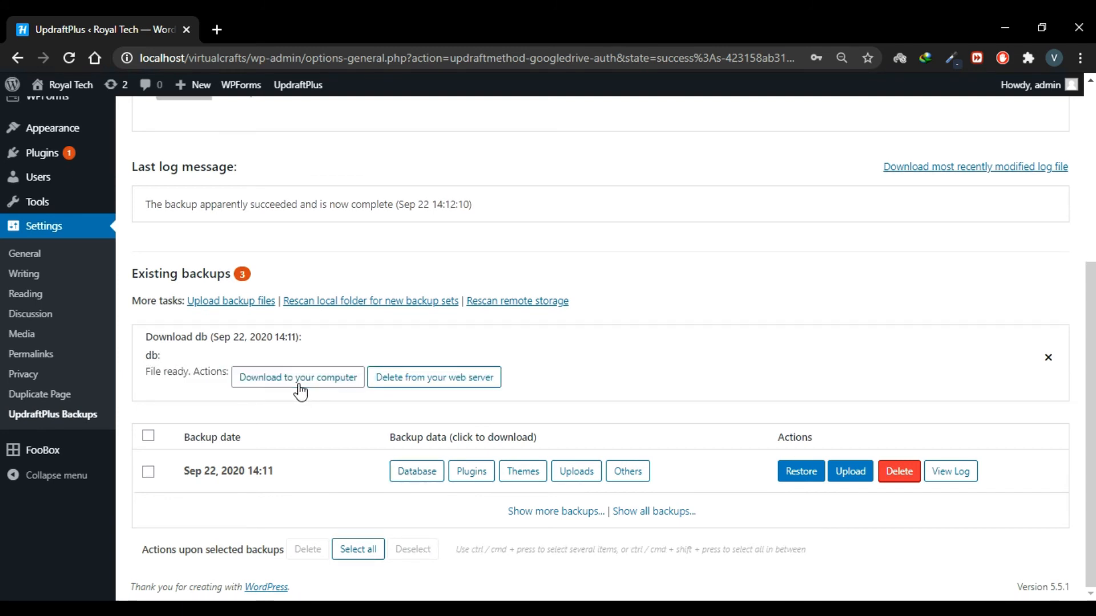
pyautogui.click(300, 392)
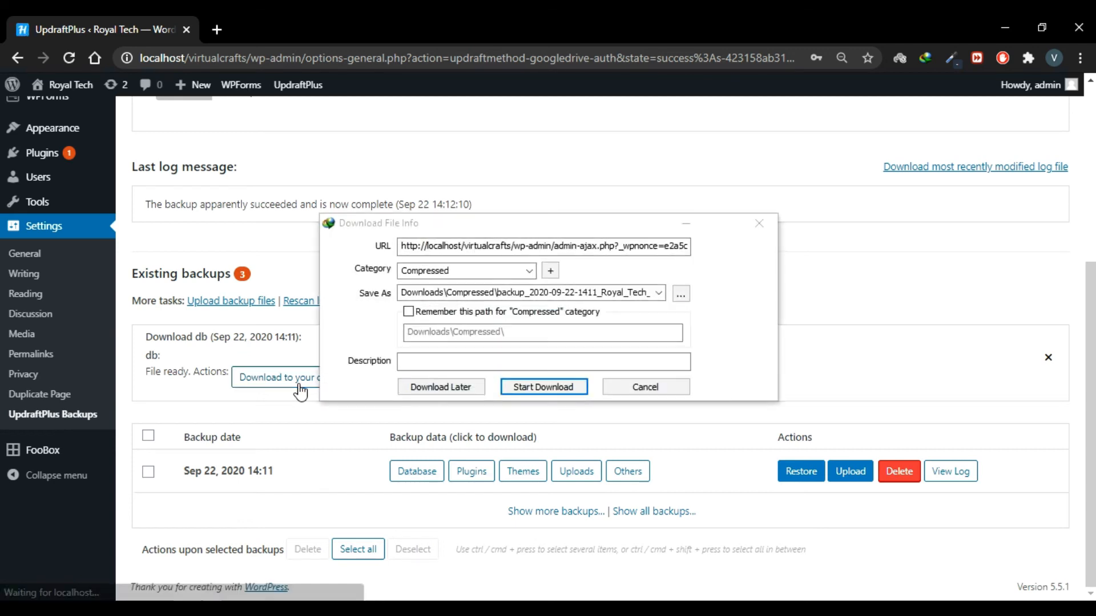
pyautogui.click(554, 388)
pyautogui.click(681, 374)
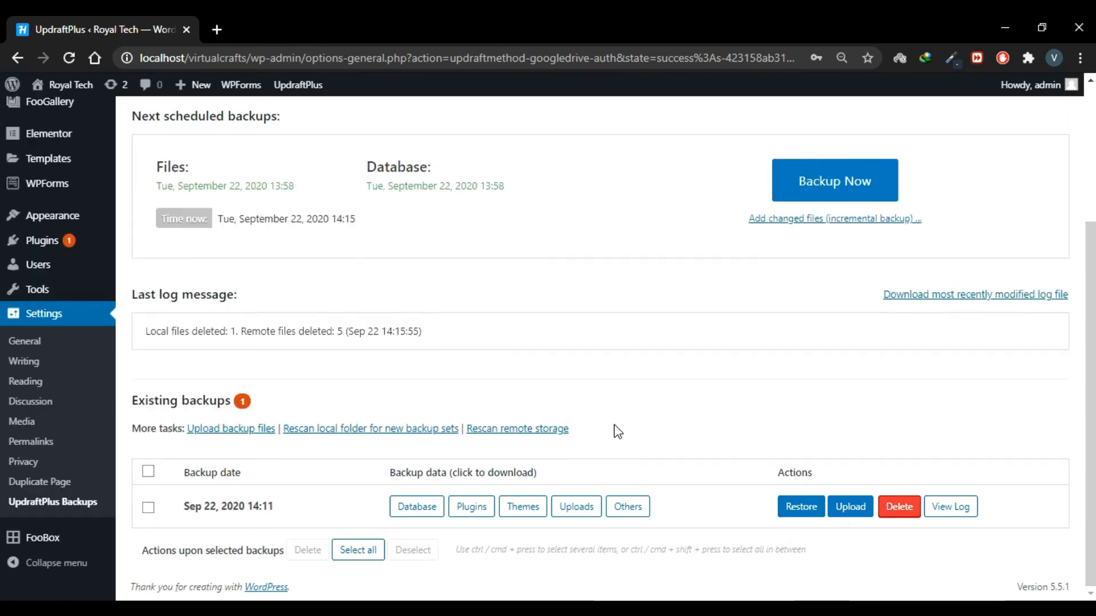
# Refresh the figure for web-server disk space in use by UpdraftPlus in the advanced site information.
pyautogui.scroll(3, 614, 425)
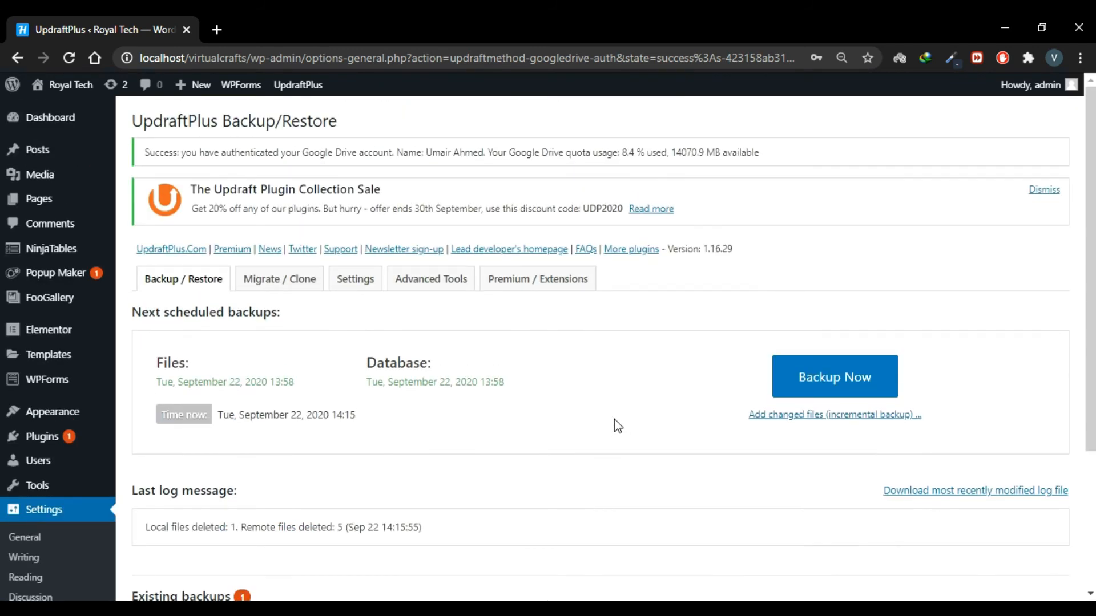
pyautogui.click(438, 280)
pyautogui.scroll(-2, 609, 371)
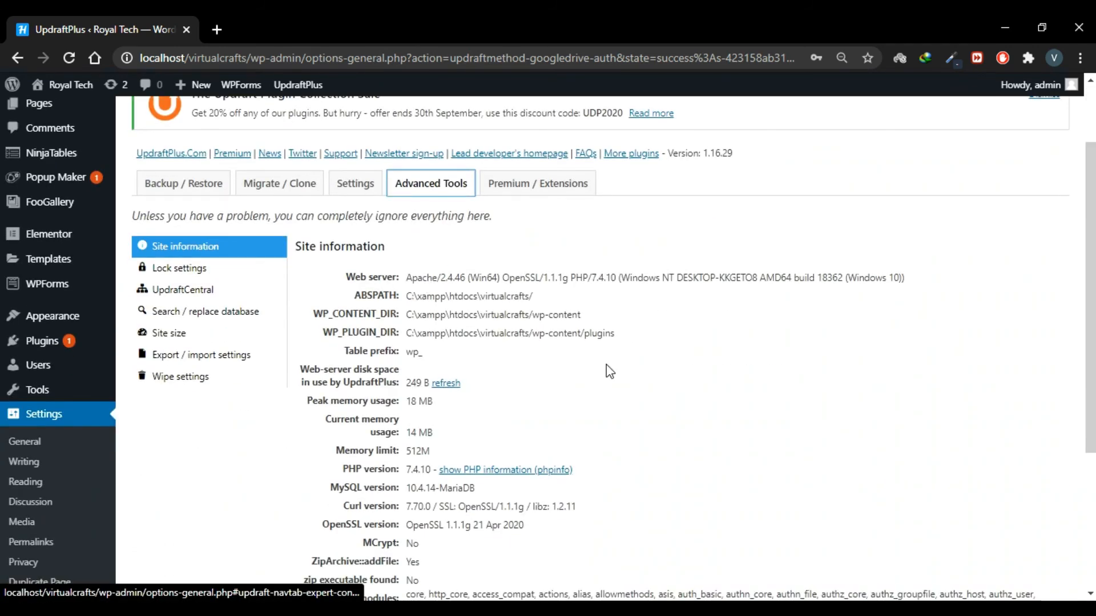
pyautogui.scroll(-1, 610, 371)
pyautogui.moveTo(302, 325); pyautogui.dragTo(398, 354)
pyautogui.click(398, 354)
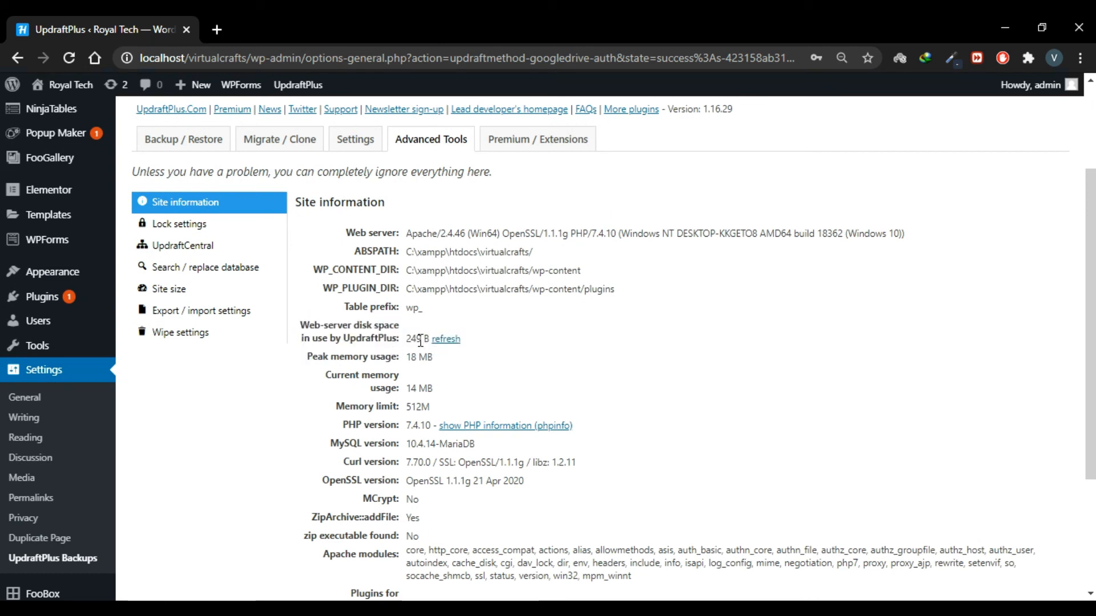
pyautogui.click(449, 340)
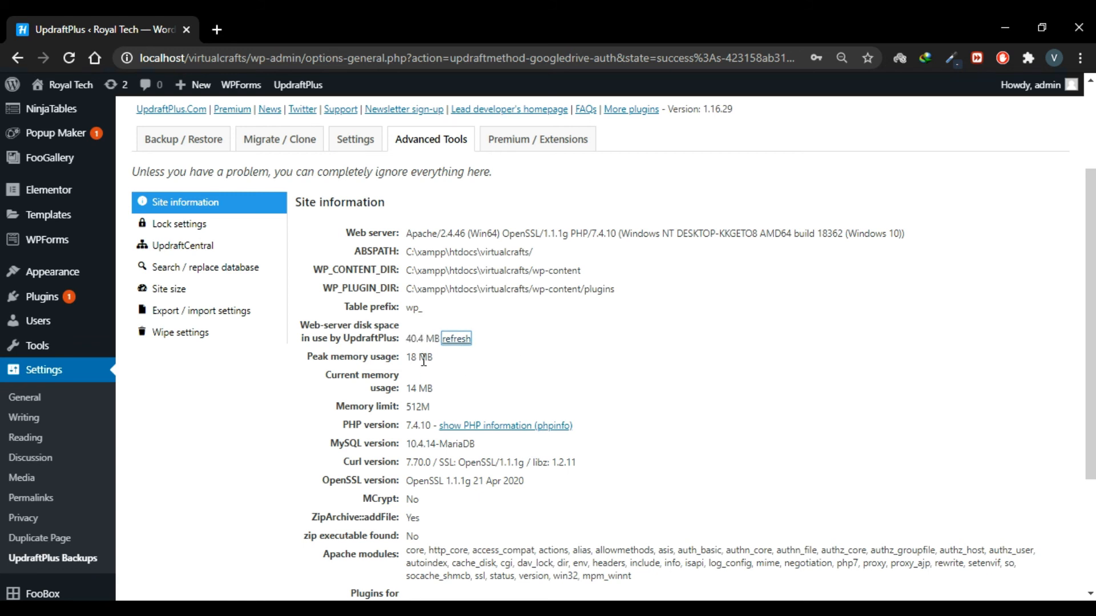
pyautogui.click(505, 370)
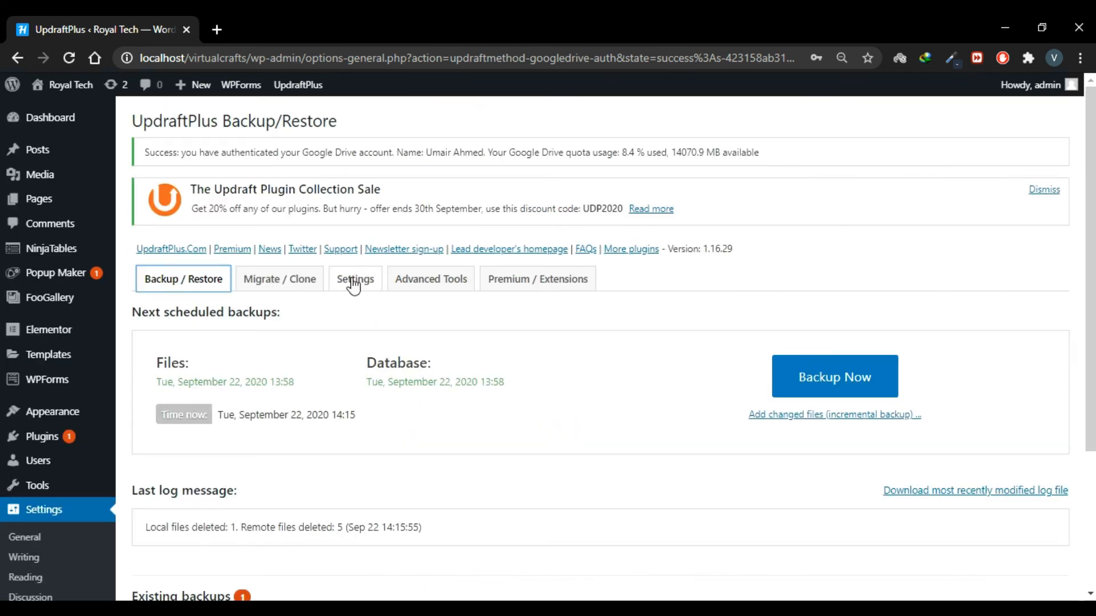
# Review the file and database backup schedules and the remote storage choices in the UpdraftPlus settings.
pyautogui.click(354, 280)
pyautogui.scroll(-5, 685, 377)
pyautogui.scroll(1, 716, 368)
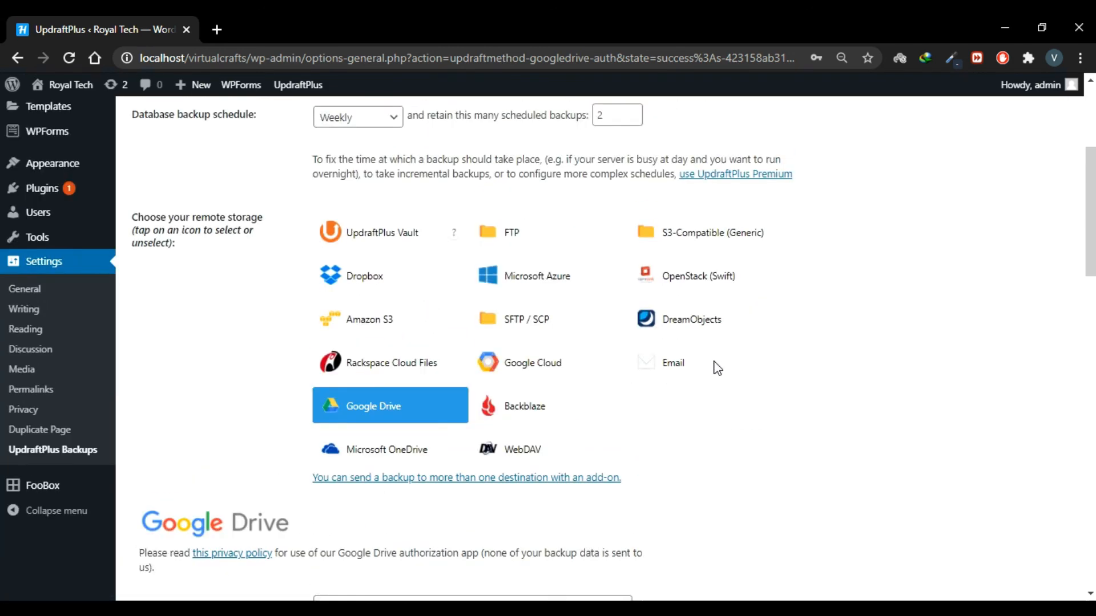
pyautogui.scroll(1, 717, 368)
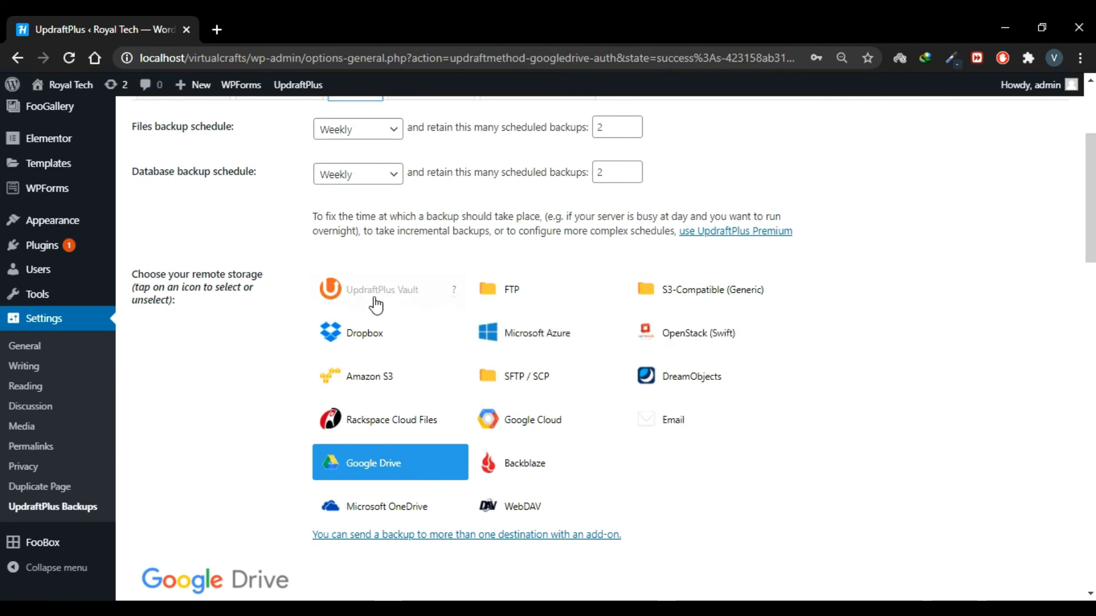
pyautogui.scroll(3, 389, 305)
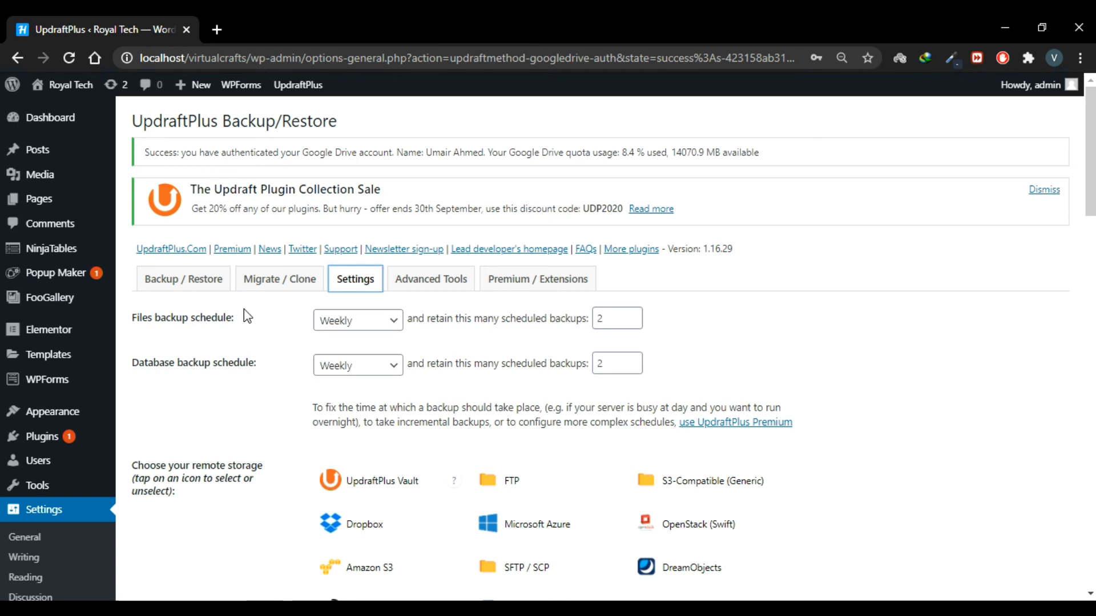
# Review the manual backup option and the restore action of the existing Sep 22, 2020 backup.
pyautogui.click(205, 281)
pyautogui.scroll(-1, 607, 335)
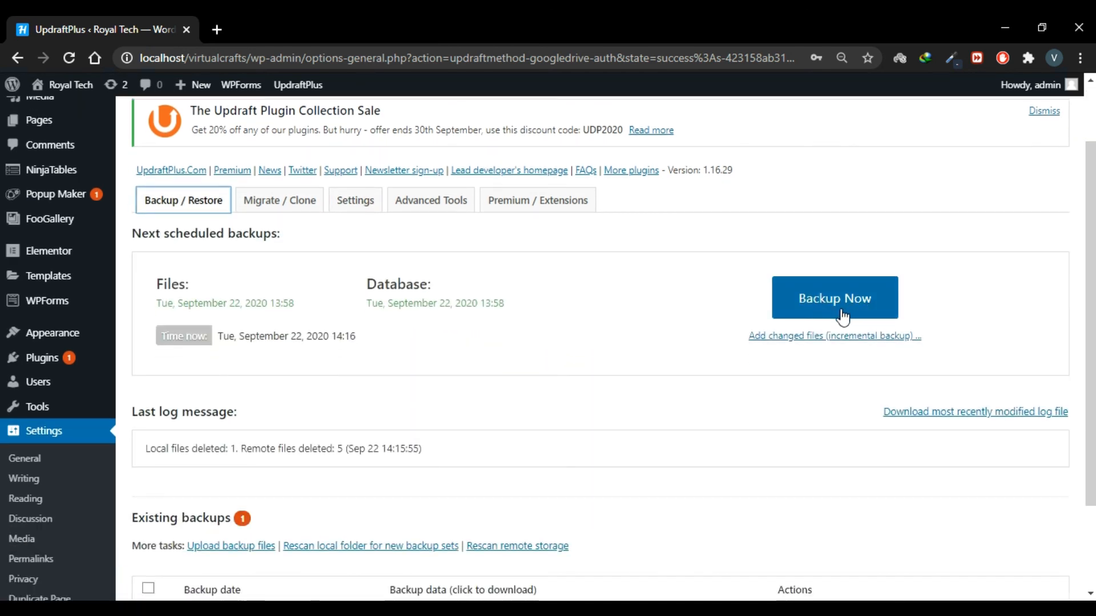
pyautogui.scroll(-2, 656, 404)
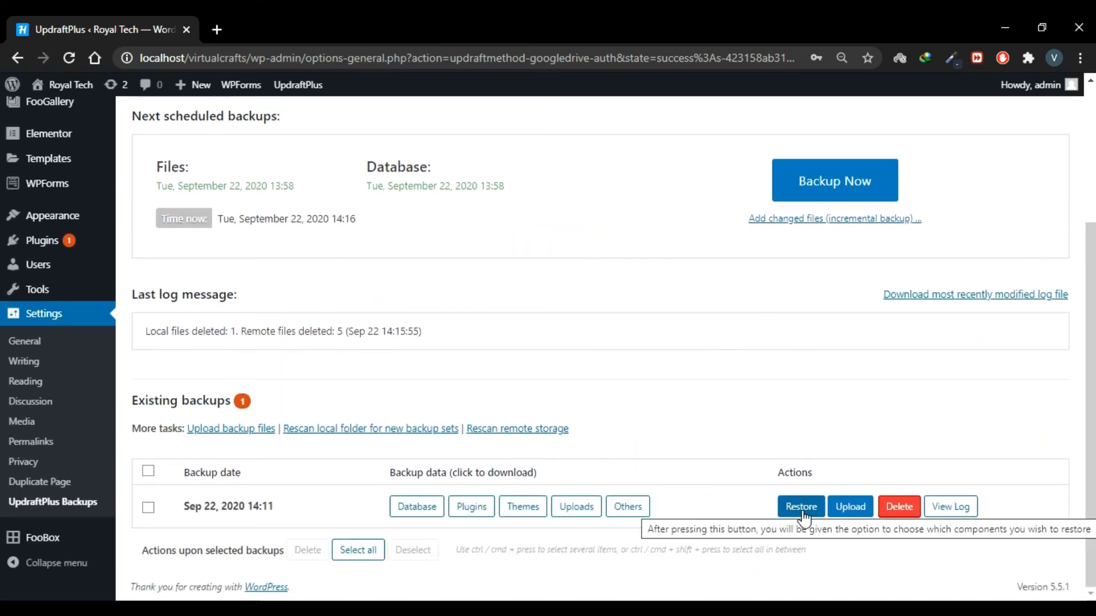
pyautogui.scroll(3, 646, 376)
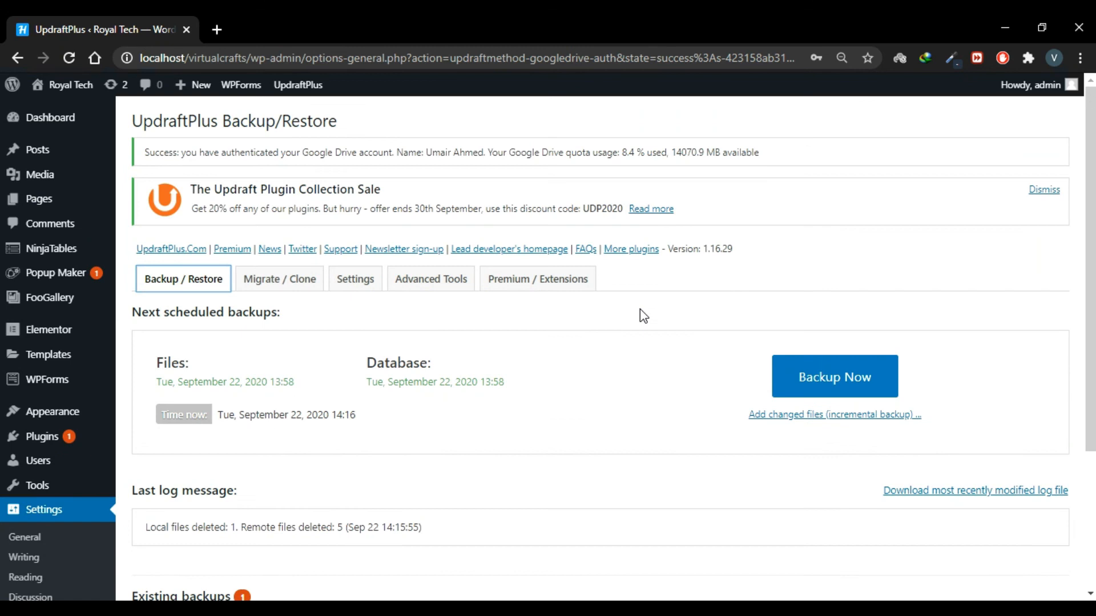